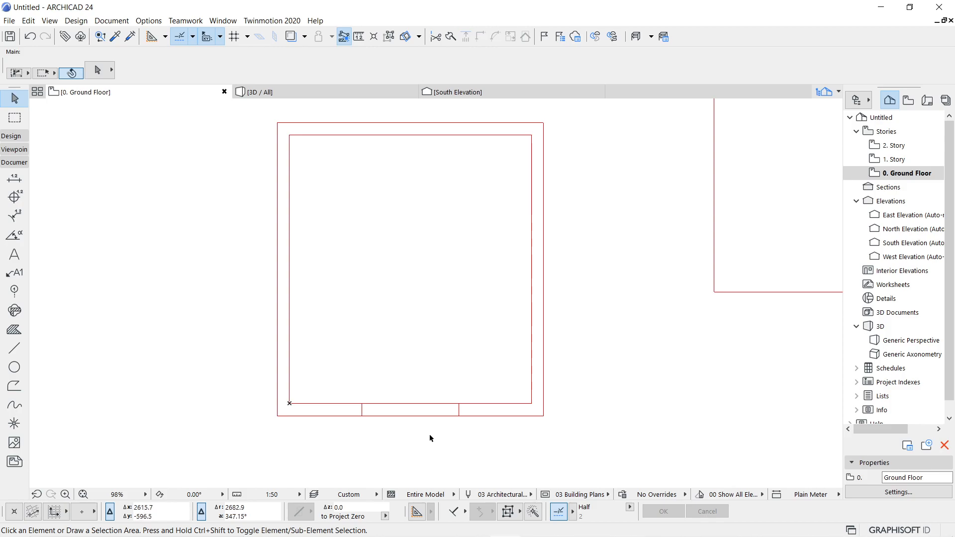
# Step: Start the Line tool and set its pen to the blue pen 66
pyautogui.moveTo(389, 425); pyautogui.dragTo(437, 412, button='middle')
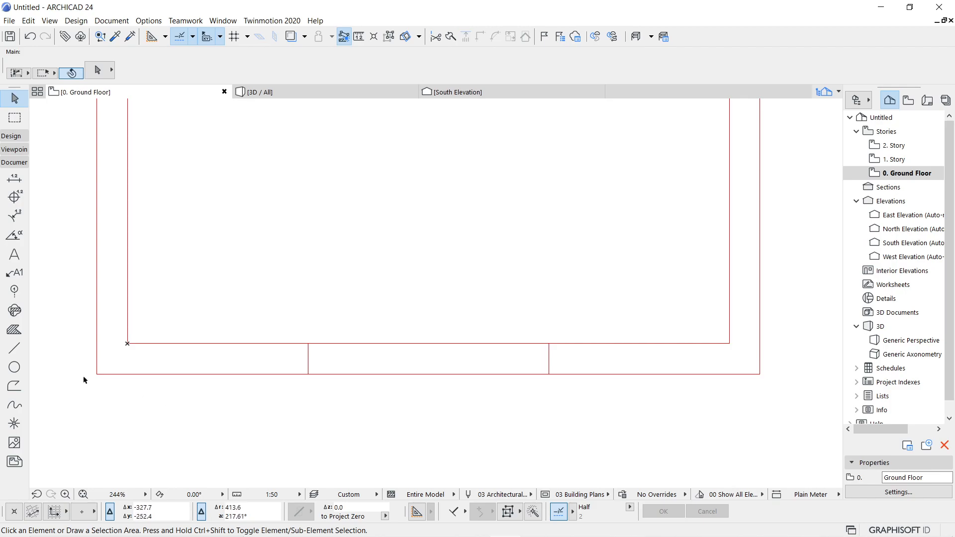
pyautogui.click(15, 351)
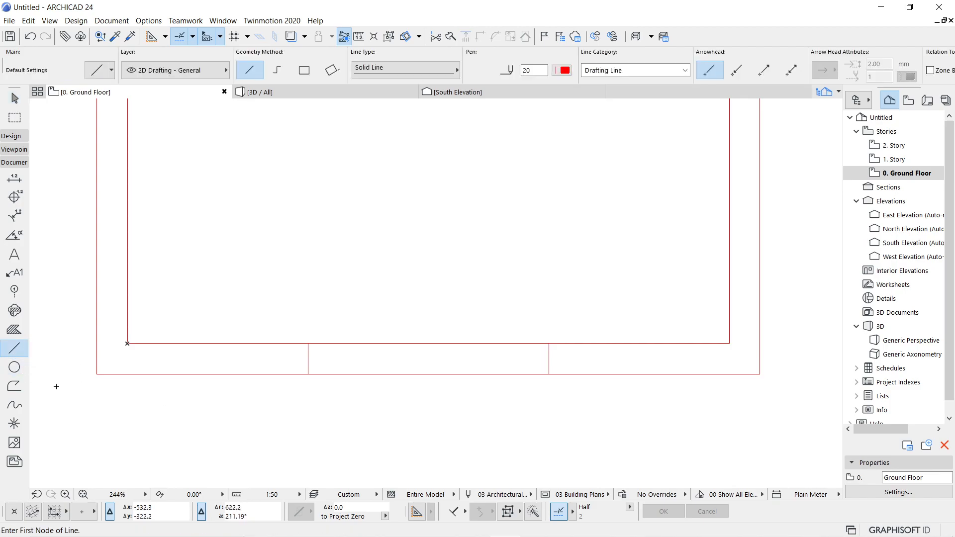
pyautogui.scroll(2, 355, 373)
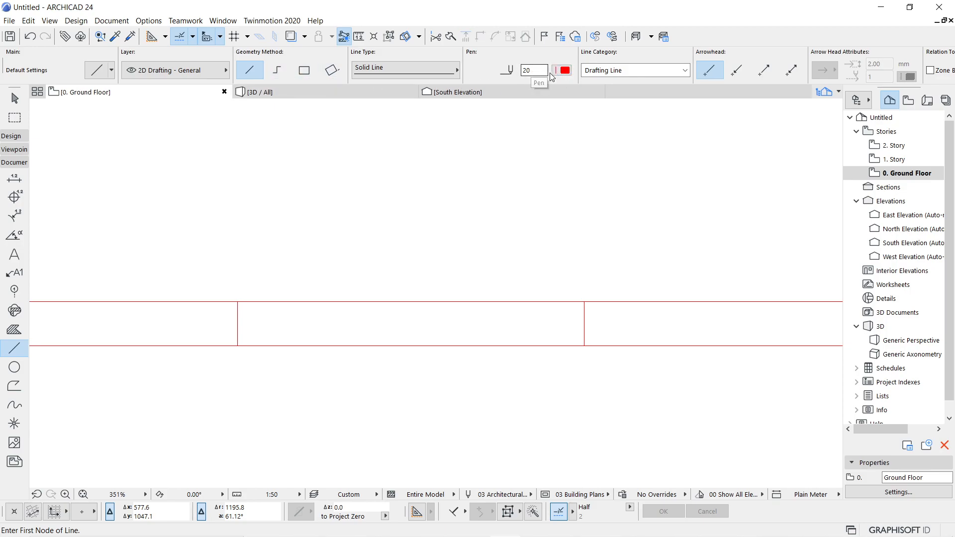
pyautogui.click(566, 71)
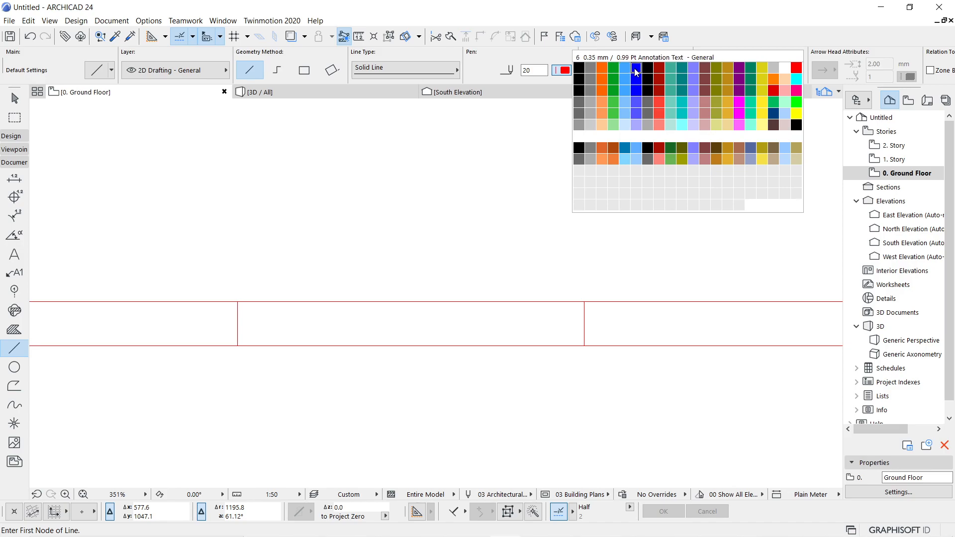
pyautogui.click(637, 102)
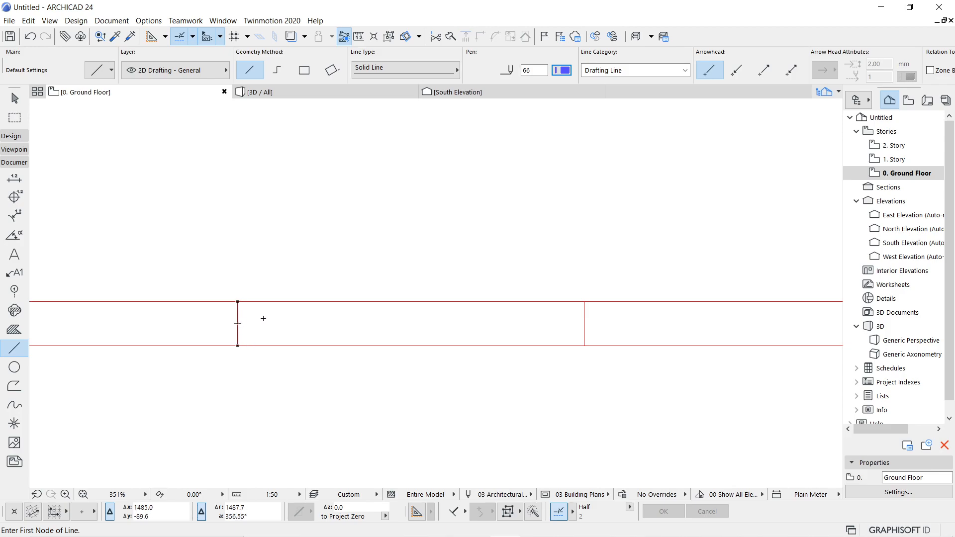
# Step: Set the Divisions value for snap points to 3
pyautogui.click(192, 36)
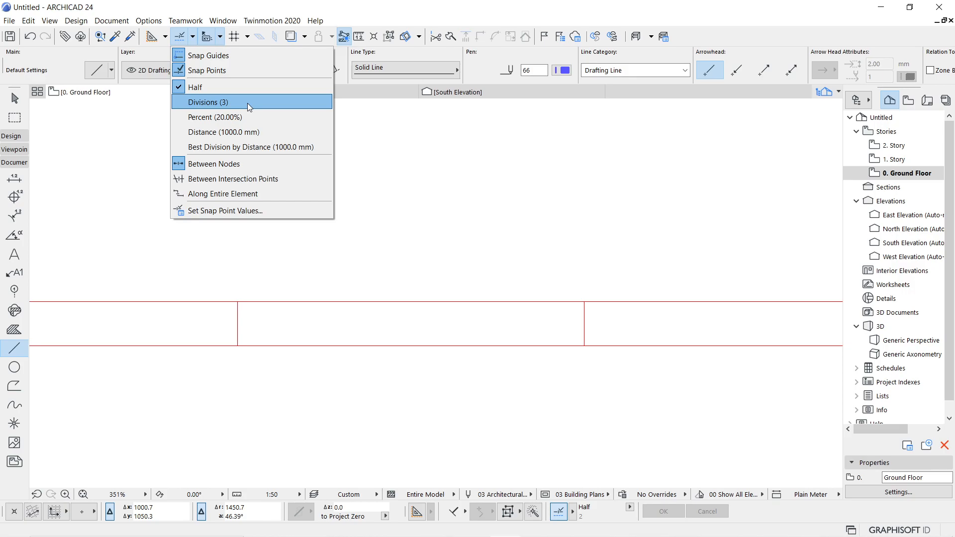
pyautogui.click(267, 213)
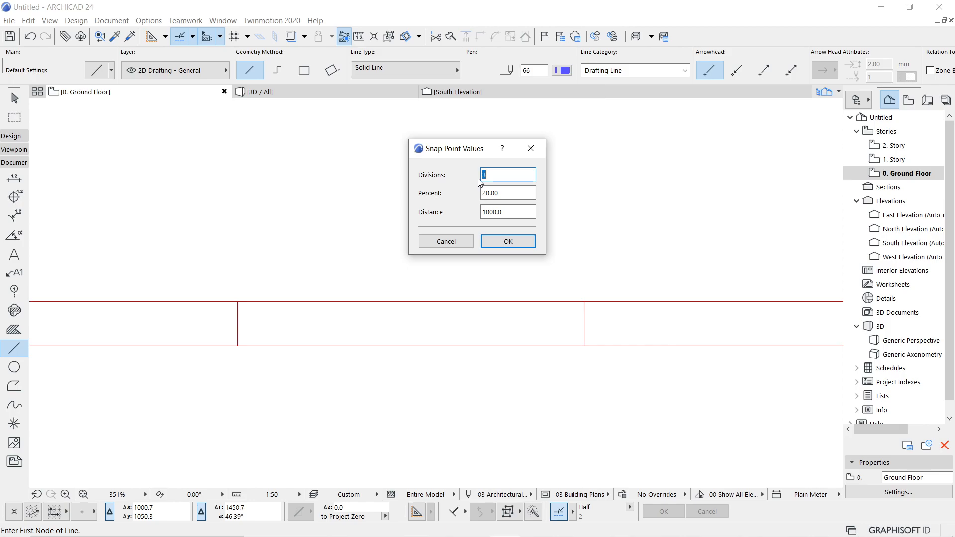
pyautogui.write('5')
pyautogui.moveTo(488, 175); pyautogui.dragTo(467, 174)
pyautogui.write('3')
pyautogui.click(494, 238)
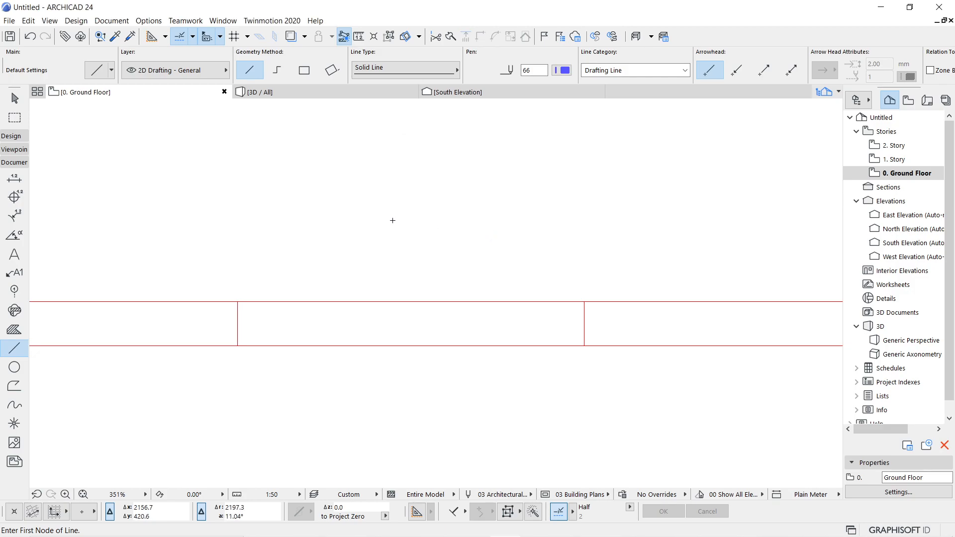
# Step: Switch snap points to Divisions (3) and draw a horizontal line across the window opening between the upper third points of its side lines
pyautogui.click(193, 36)
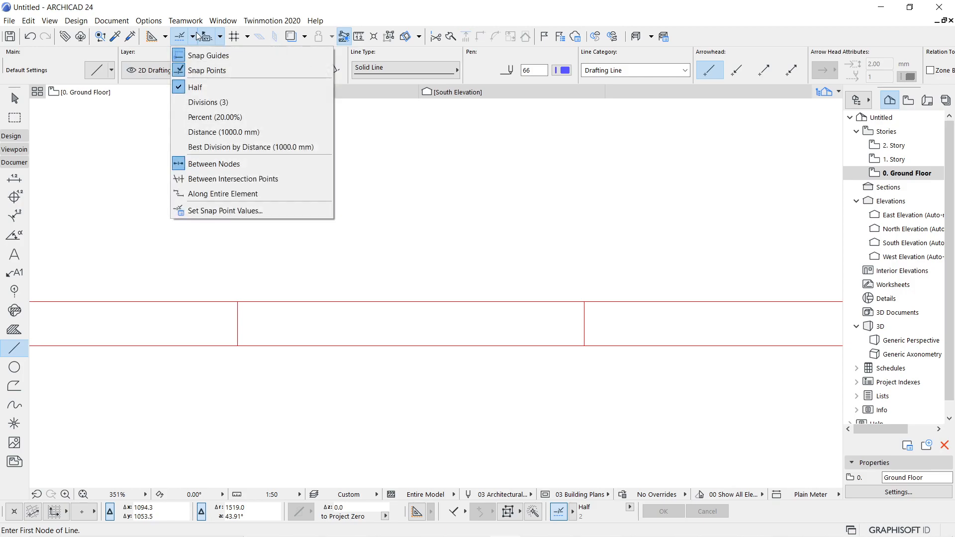
pyautogui.click(203, 106)
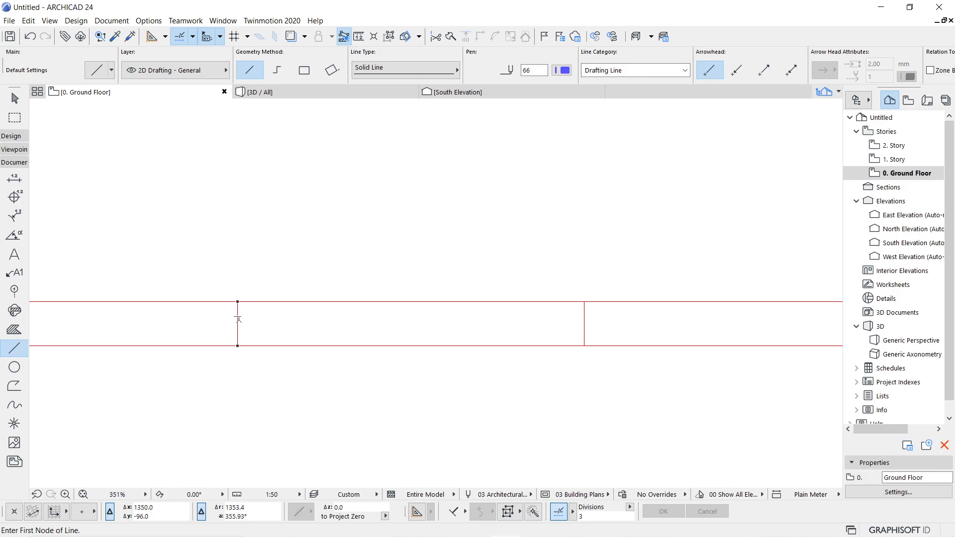
pyautogui.click(237, 316)
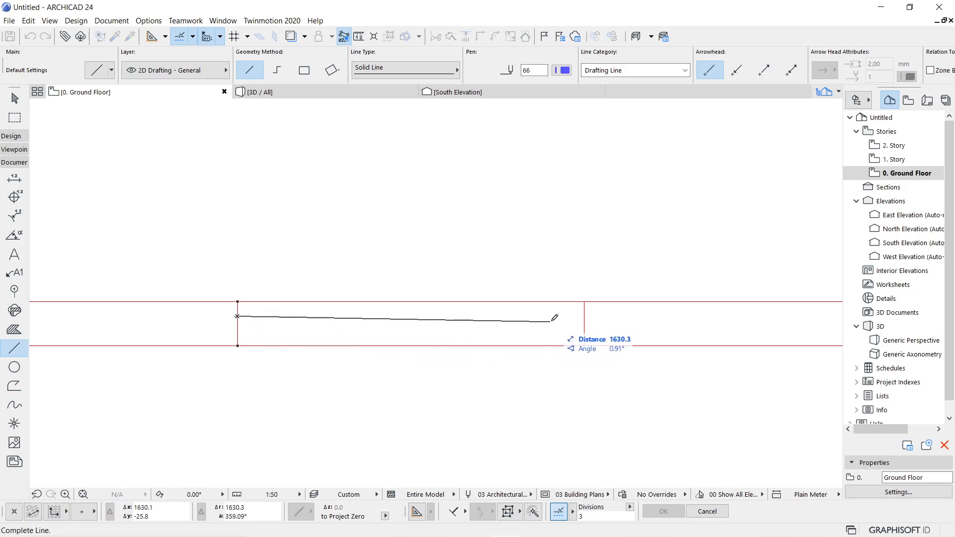
pyautogui.click(585, 315)
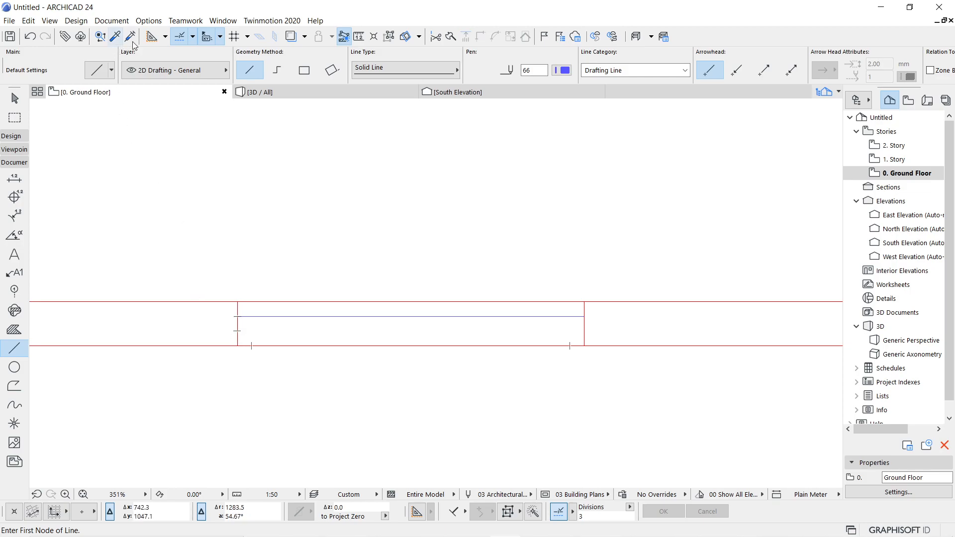
pyautogui.click(193, 37)
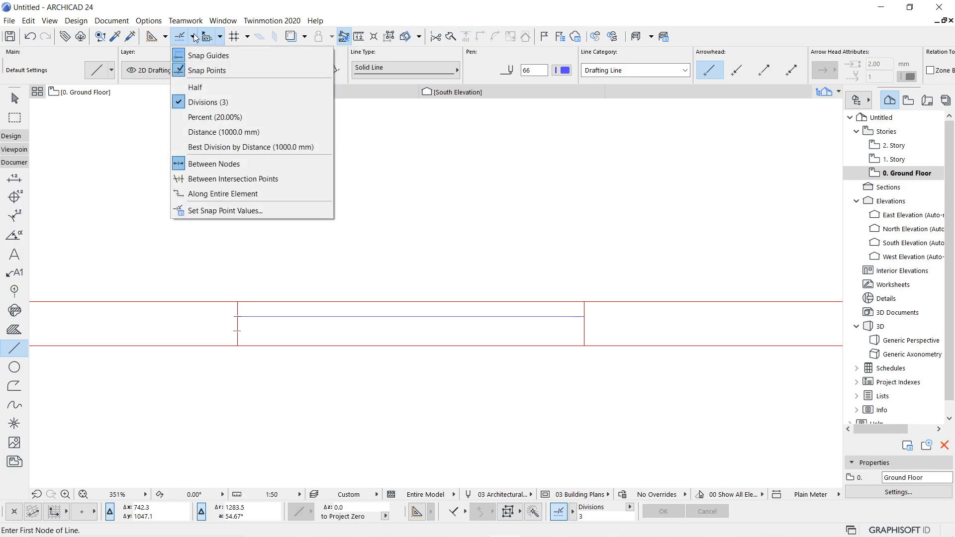
pyautogui.click(224, 179)
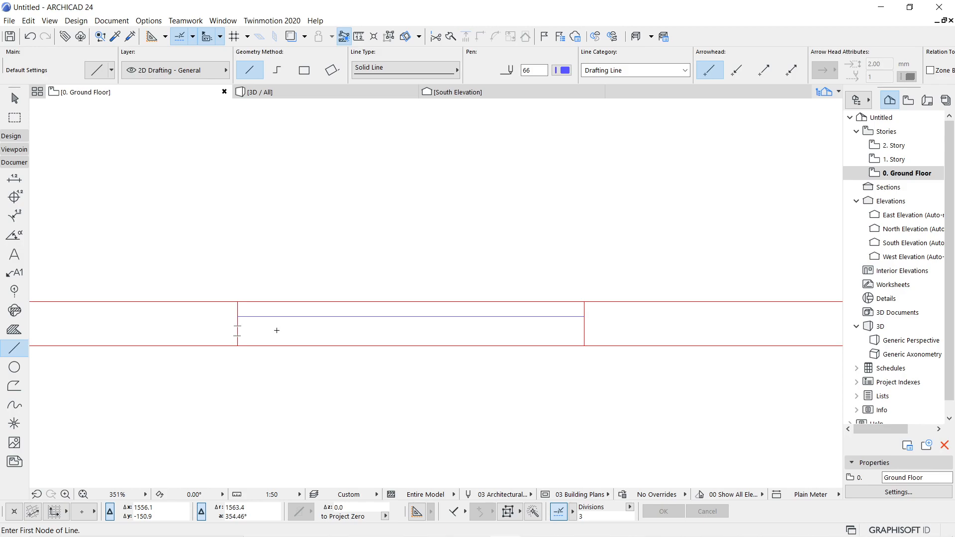
pyautogui.click(193, 36)
pyautogui.click(214, 163)
# Step: Draw a second horizontal line across the window opening between the lower third points of its side lines
pyautogui.click(238, 330)
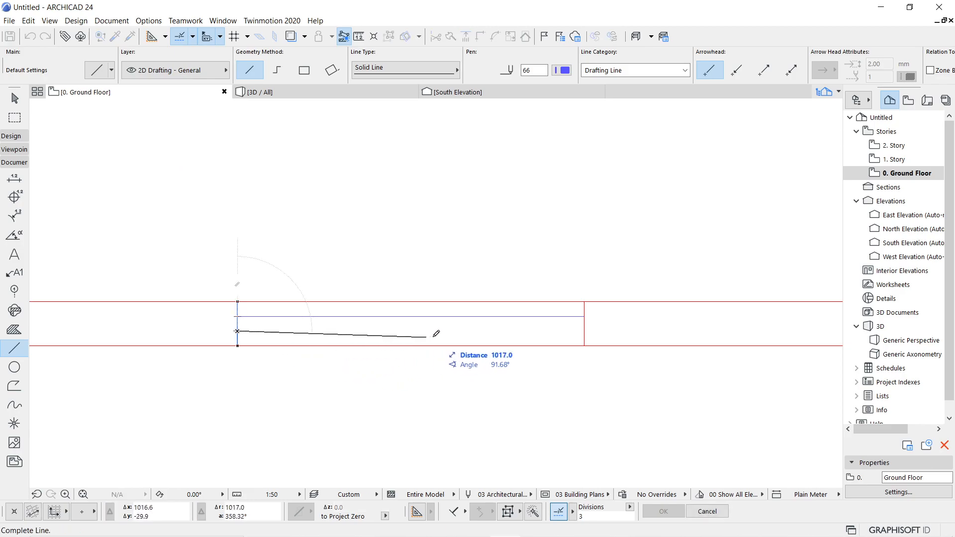
pyautogui.click(584, 330)
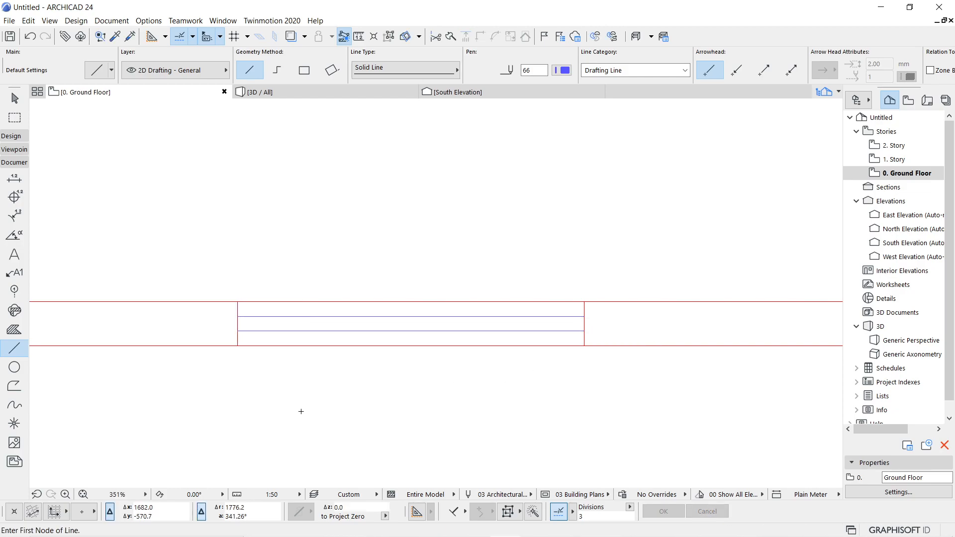
pyautogui.scroll(-3, 301, 412)
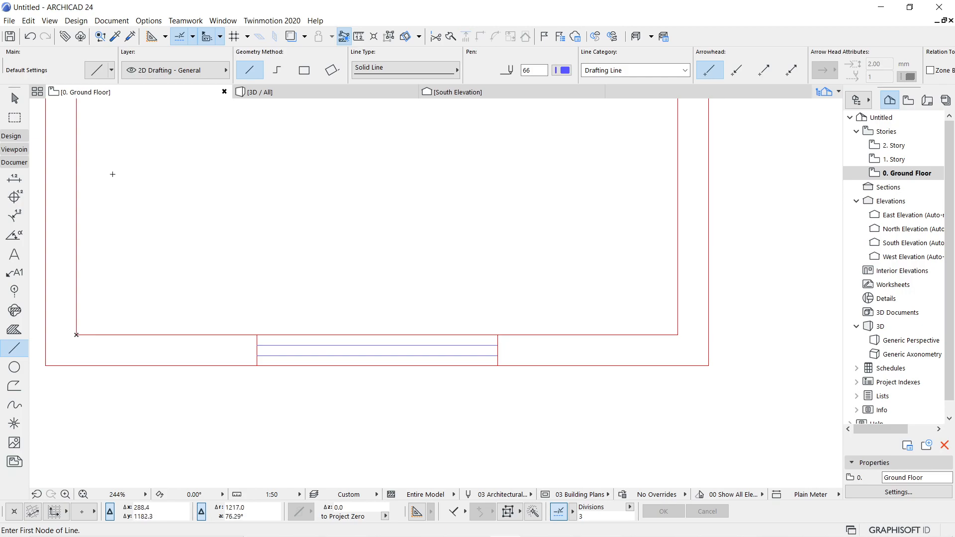
# Step: Turn on True Line Weight in the on-screen view options
pyautogui.click(50, 21)
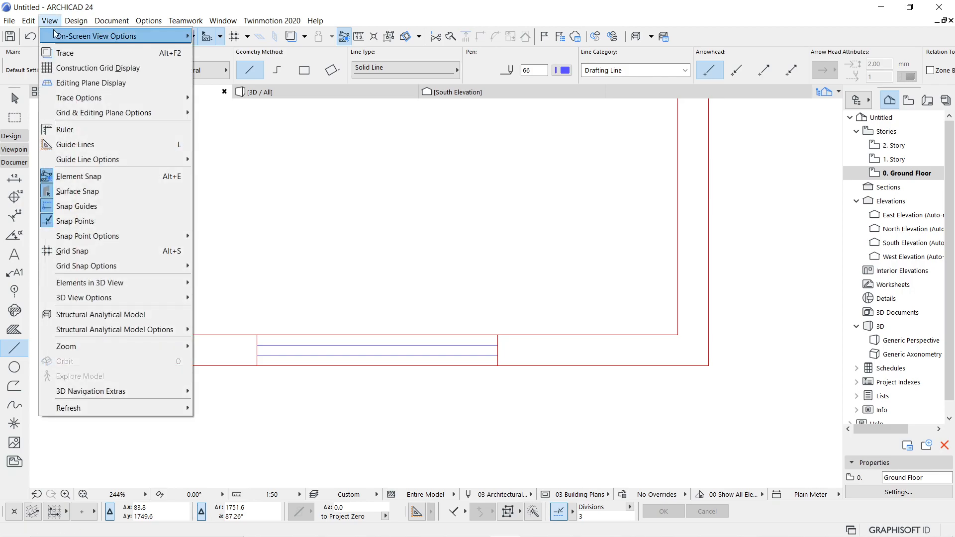
pyautogui.moveTo(54, 34)
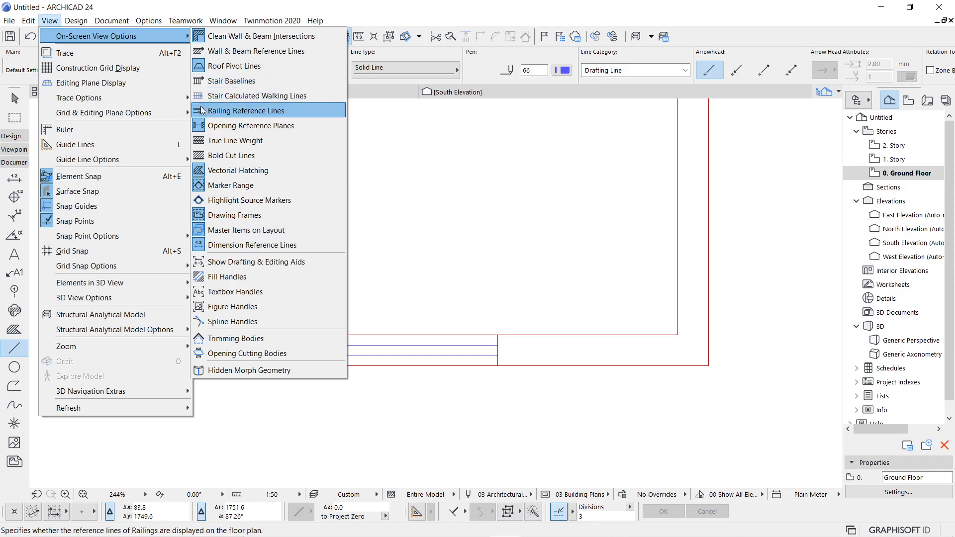
pyautogui.click(216, 143)
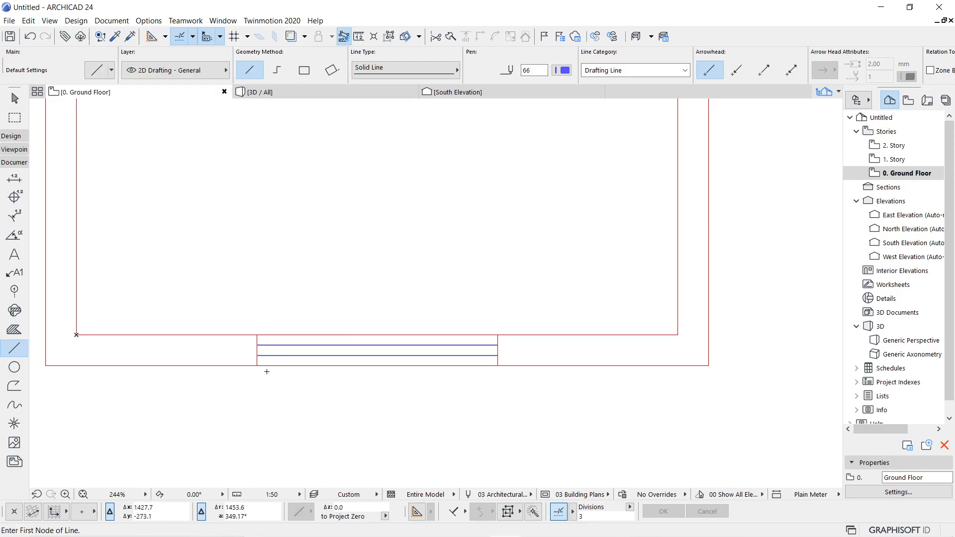
# Step: Examine the line thickness of the blue window lines at several zoom levels and dismiss the driver update notification
pyautogui.scroll(4, 267, 371)
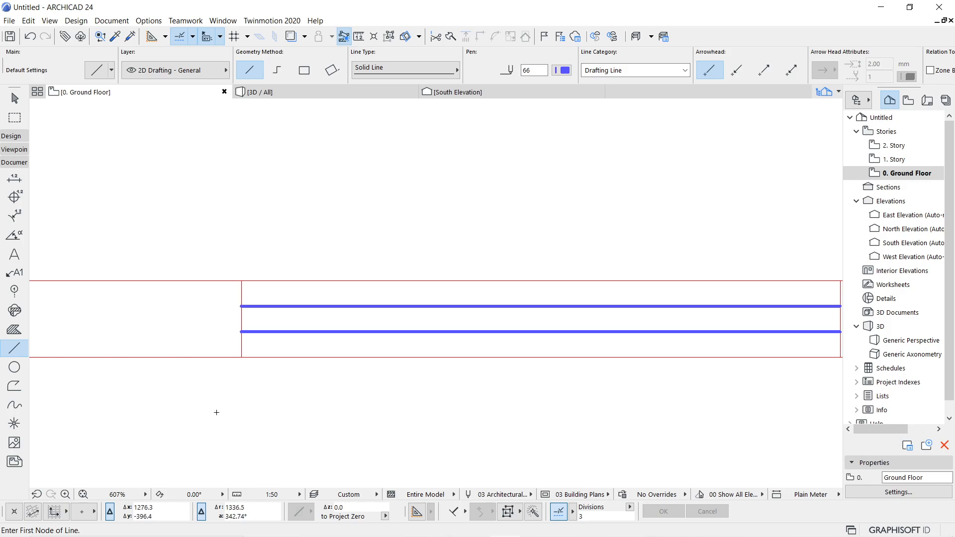
pyautogui.scroll(-3, 216, 412)
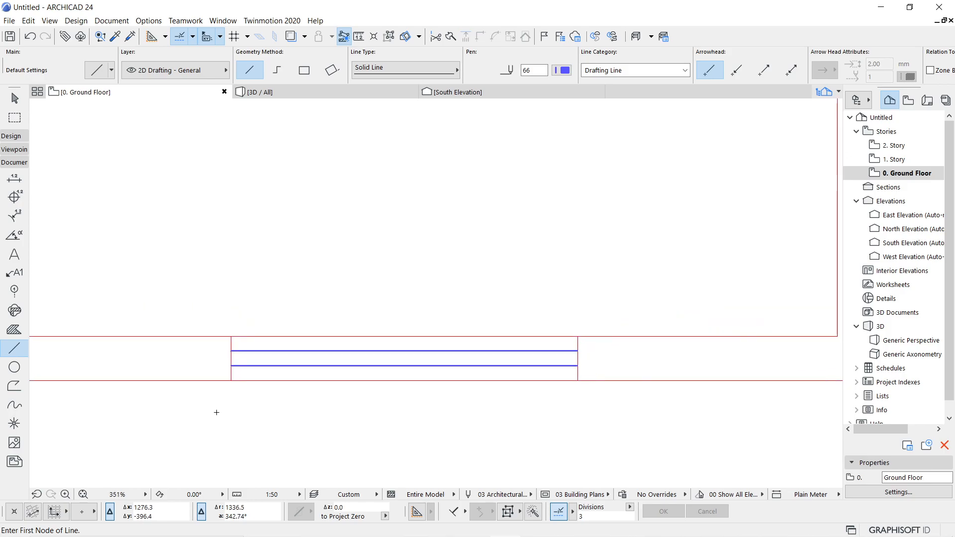
pyautogui.scroll(-2, 216, 412)
pyautogui.moveTo(213, 411); pyautogui.dragTo(319, 412, button='middle')
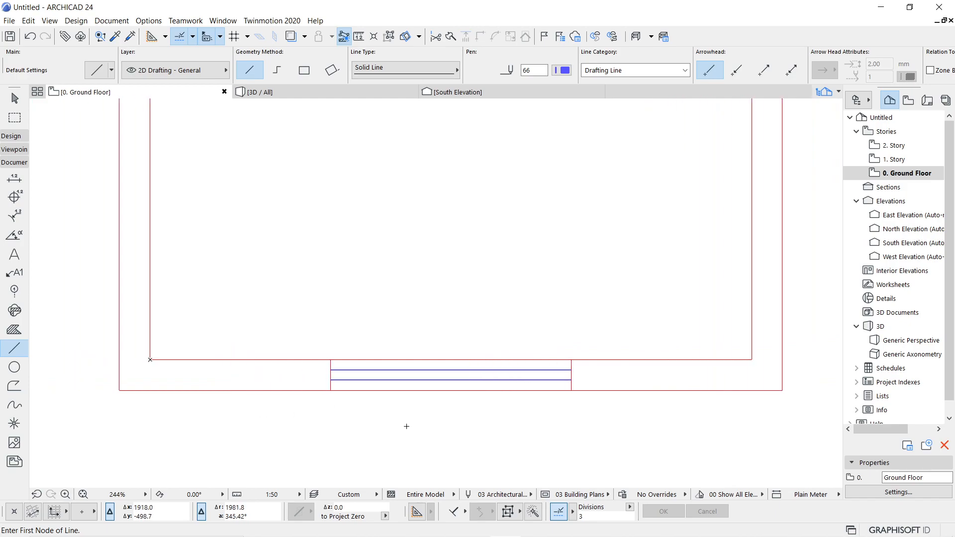
pyautogui.scroll(-2, 405, 426)
pyautogui.scroll(5, 405, 426)
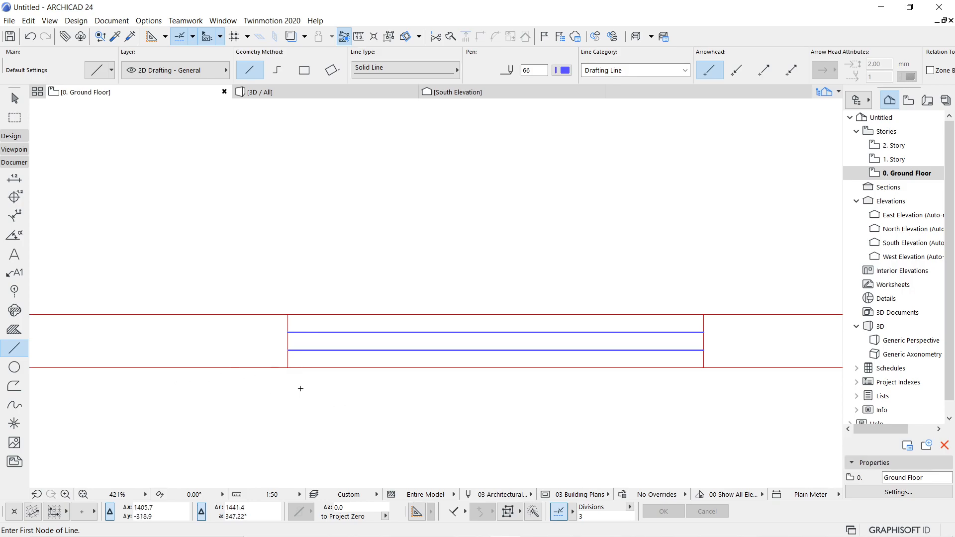
pyautogui.moveTo(320, 352)
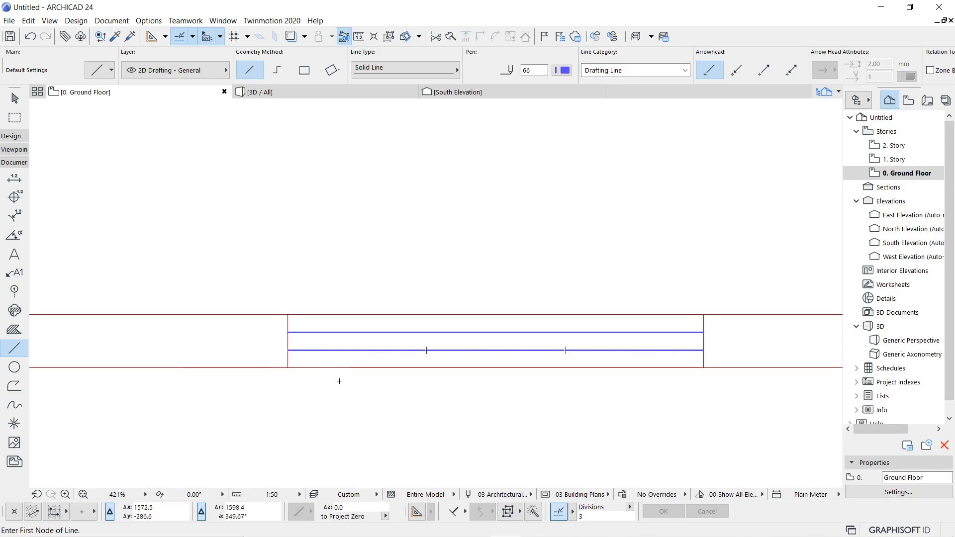
pyautogui.moveTo(342, 372)
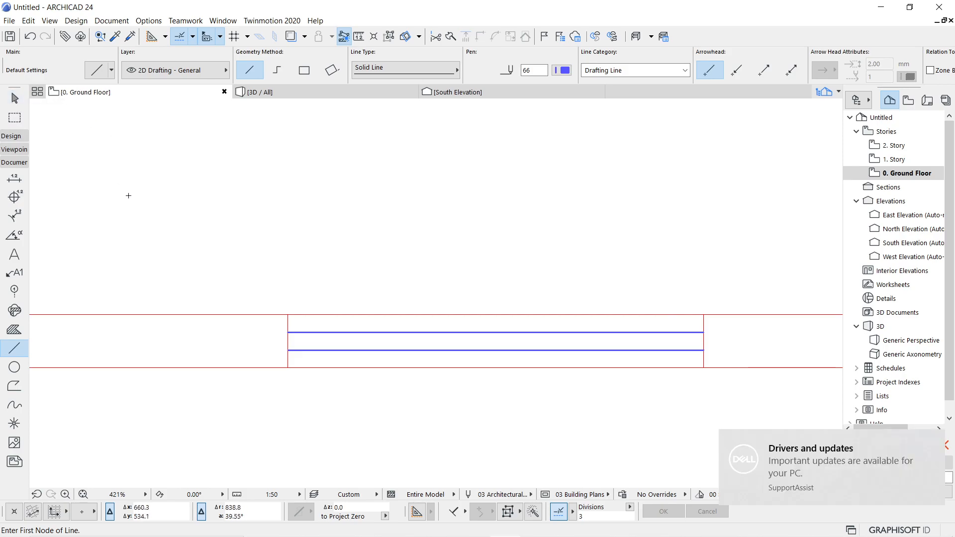
pyautogui.click(933, 442)
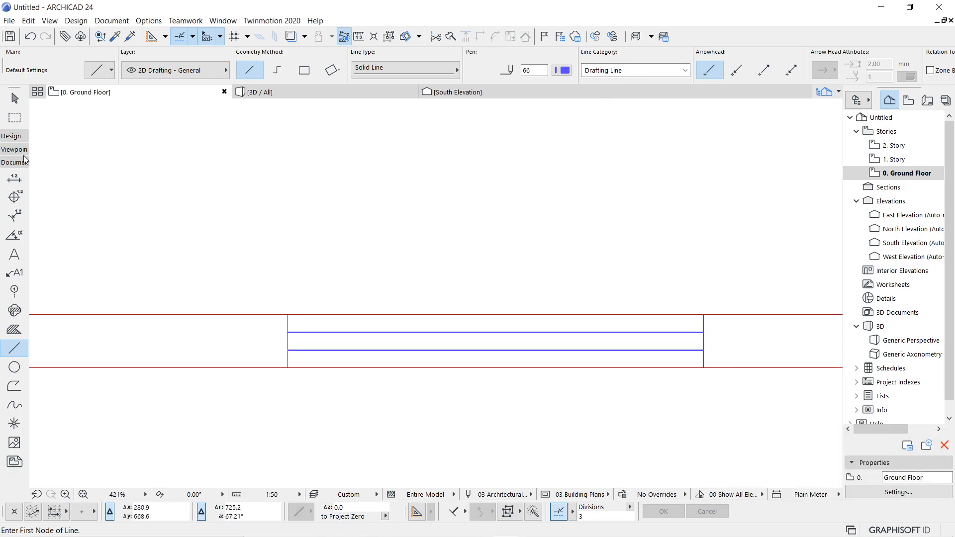
# Step: Split the inner horizontal wall line at the left side of the window opening, keeping the part to the right of the split selected
pyautogui.click(14, 101)
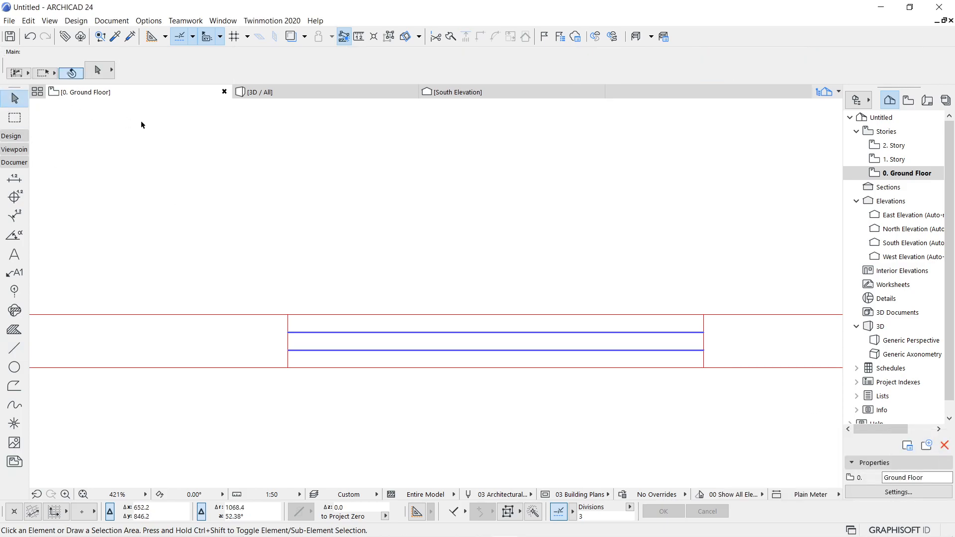
pyautogui.click(337, 314)
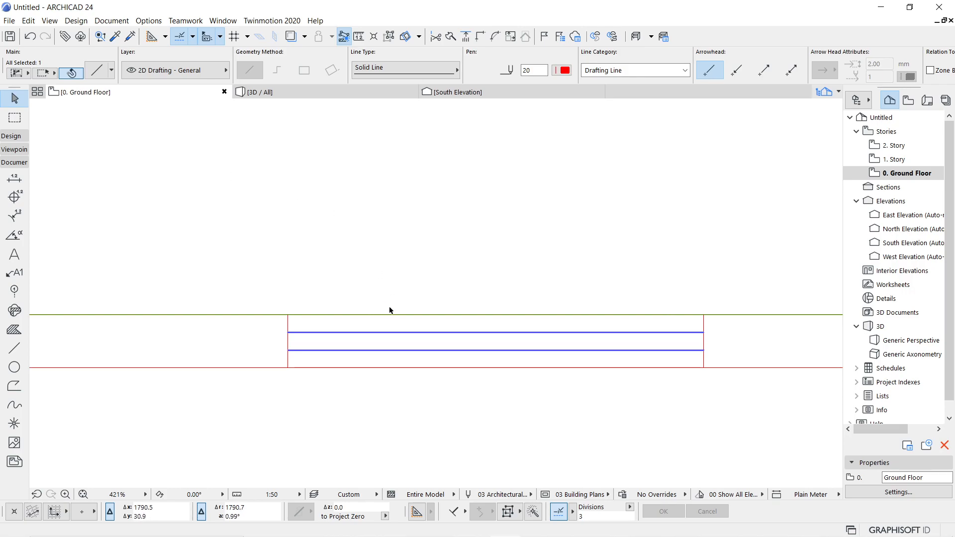
pyautogui.click(447, 36)
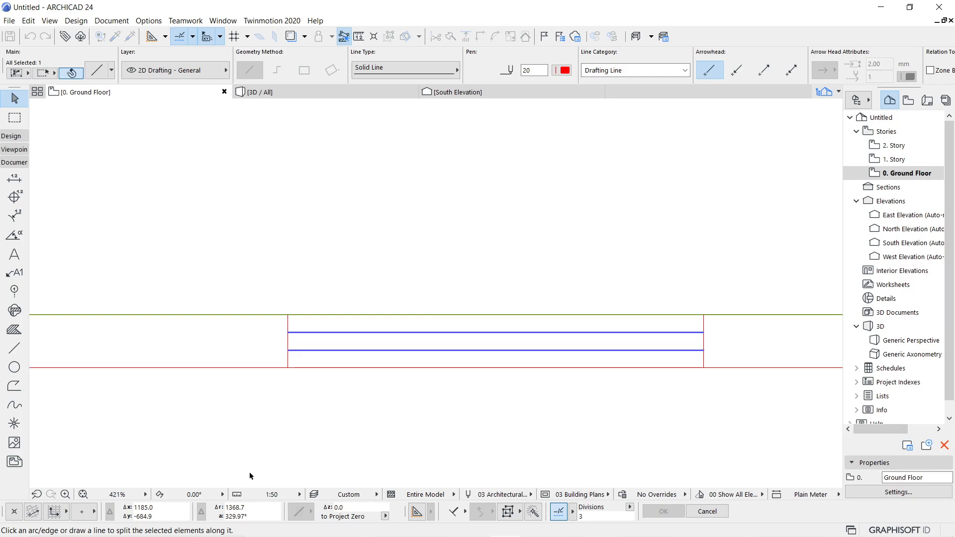
pyautogui.scroll(2, 268, 402)
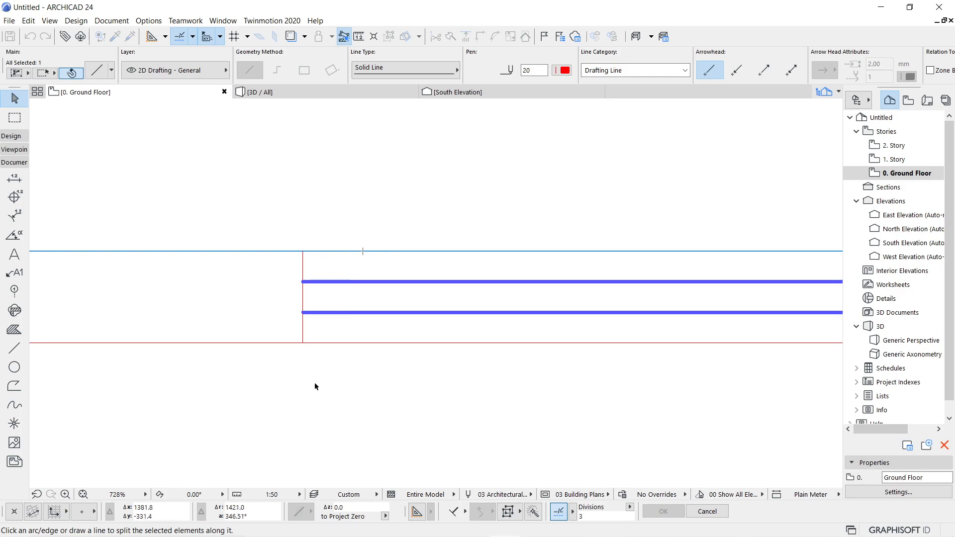
pyautogui.scroll(-2, 303, 383)
pyautogui.moveTo(305, 391); pyautogui.dragTo(171, 387, button='middle')
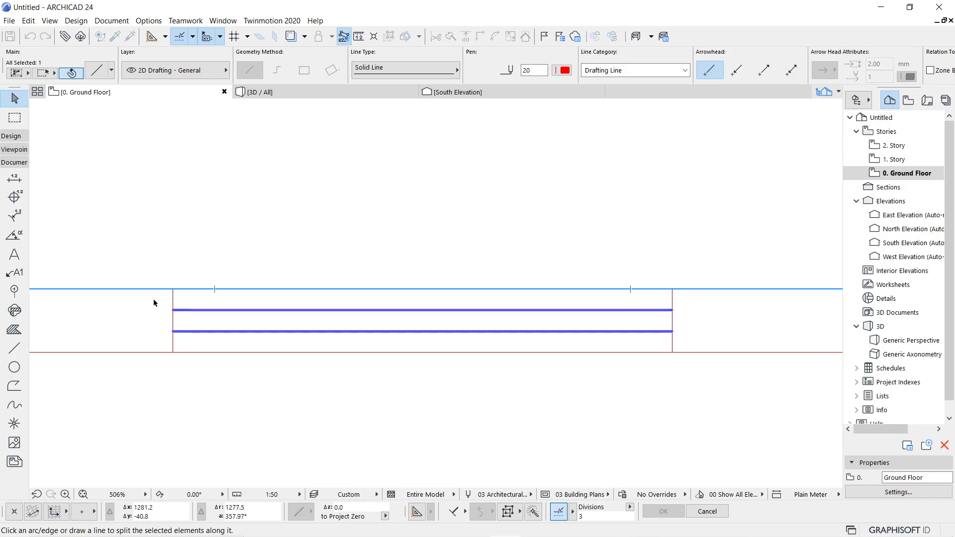
pyautogui.click(172, 300)
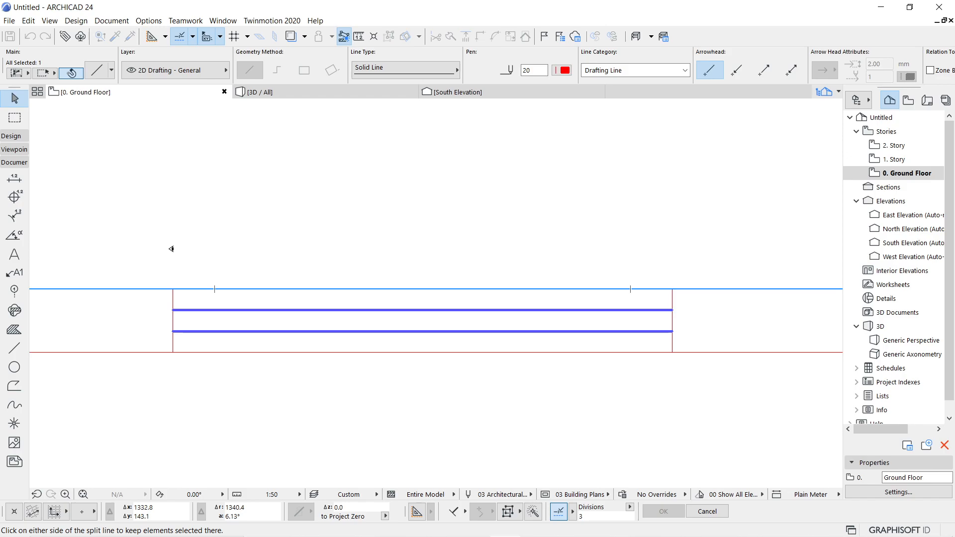
pyautogui.click(211, 253)
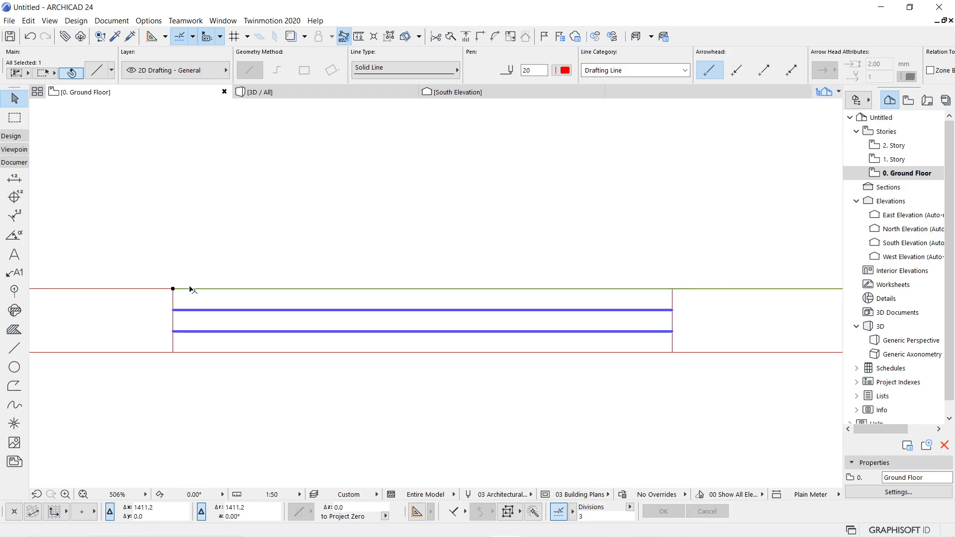
pyautogui.scroll(-2, 240, 384)
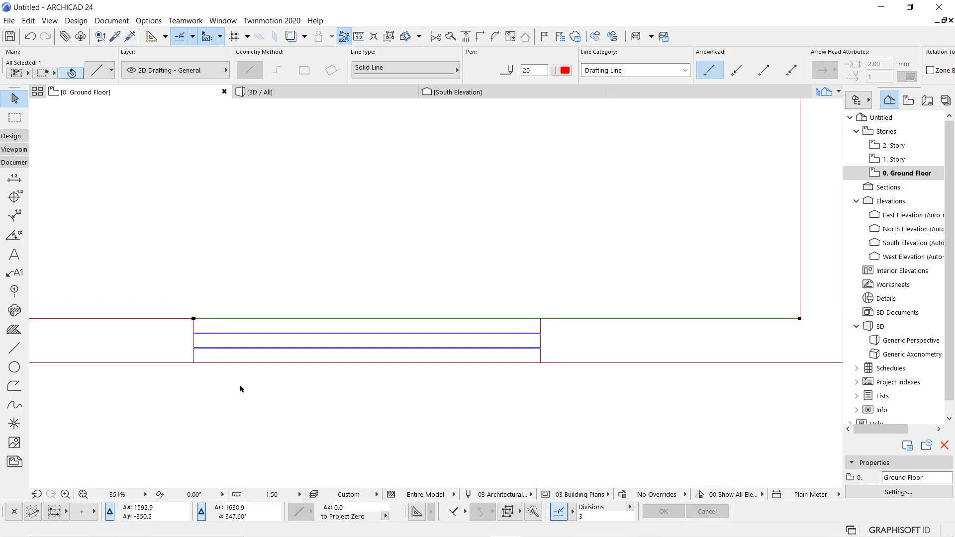
# Step: Split the inner horizontal wall line at the right side of the window opening and check the separated middle segment
pyautogui.moveTo(283, 376); pyautogui.dragTo(405, 379, button='middle')
pyautogui.scroll(-2, 473, 393)
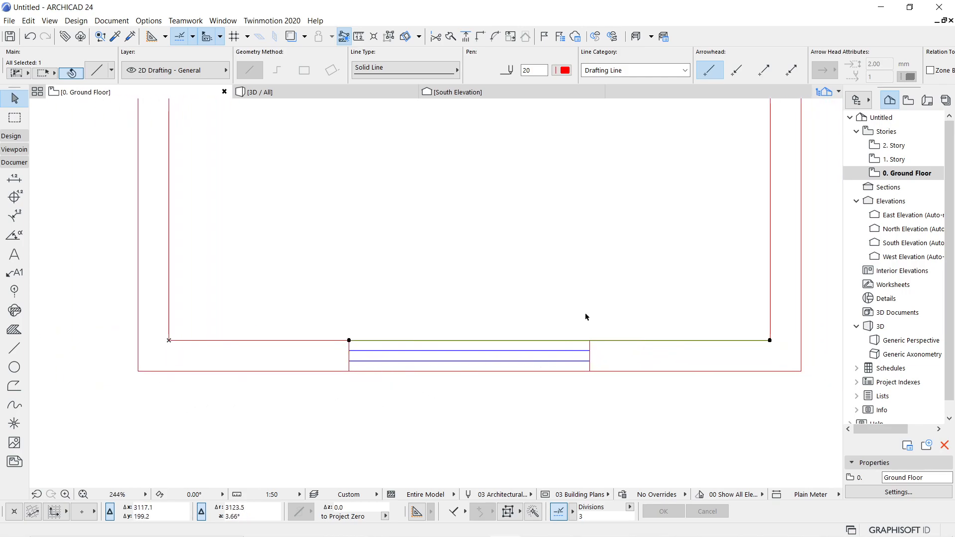
pyautogui.scroll(3, 597, 351)
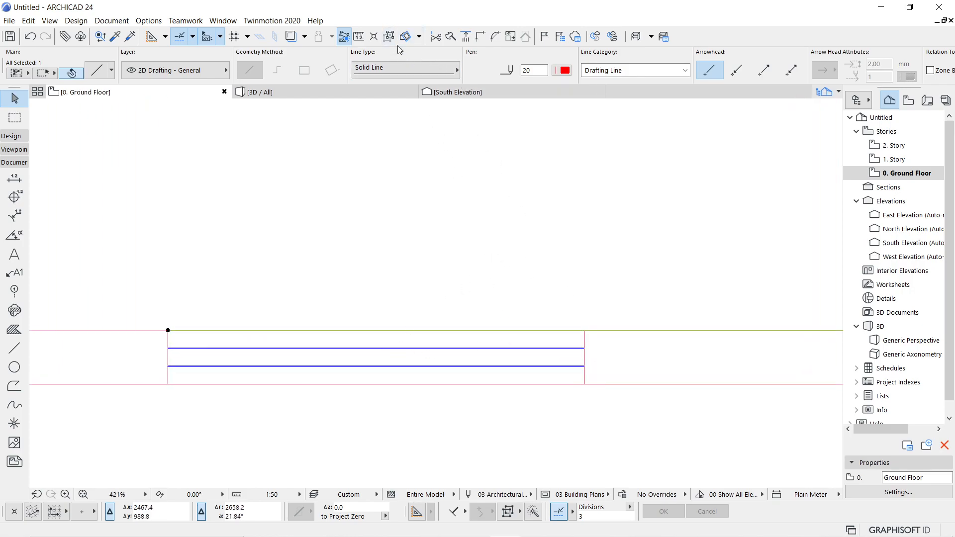
pyautogui.click(436, 35)
pyautogui.click(586, 341)
pyautogui.click(529, 311)
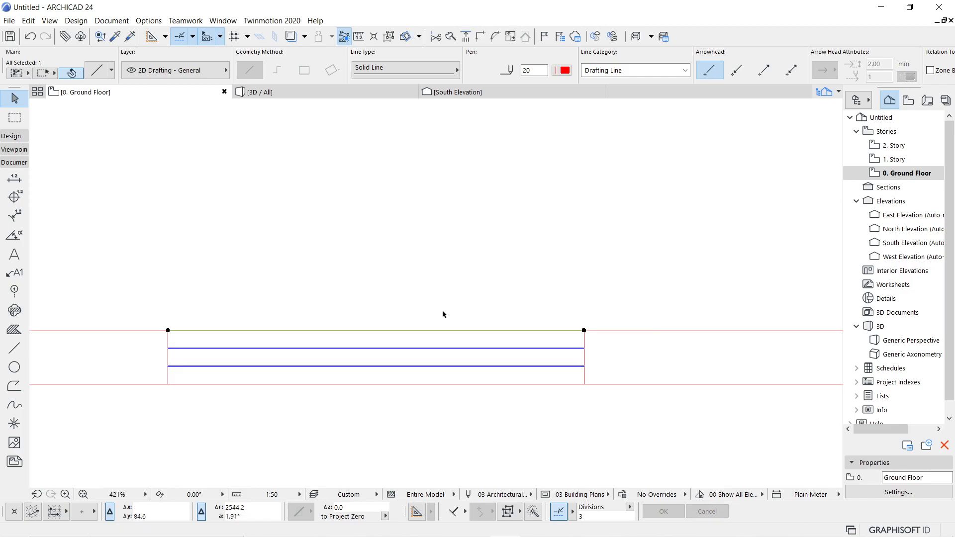
pyautogui.click(408, 331)
pyautogui.click(276, 416)
# Step: Trim away the outer wall line between the window sides and replace it with a copy of the inner window segment
pyautogui.moveTo(308, 409); pyautogui.dragTo(380, 324, button='middle')
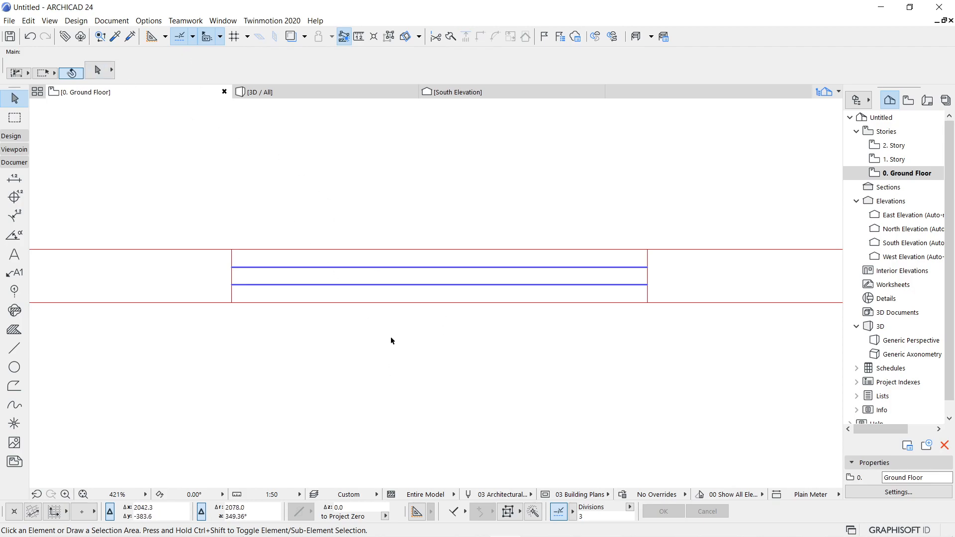
pyautogui.click(416, 304)
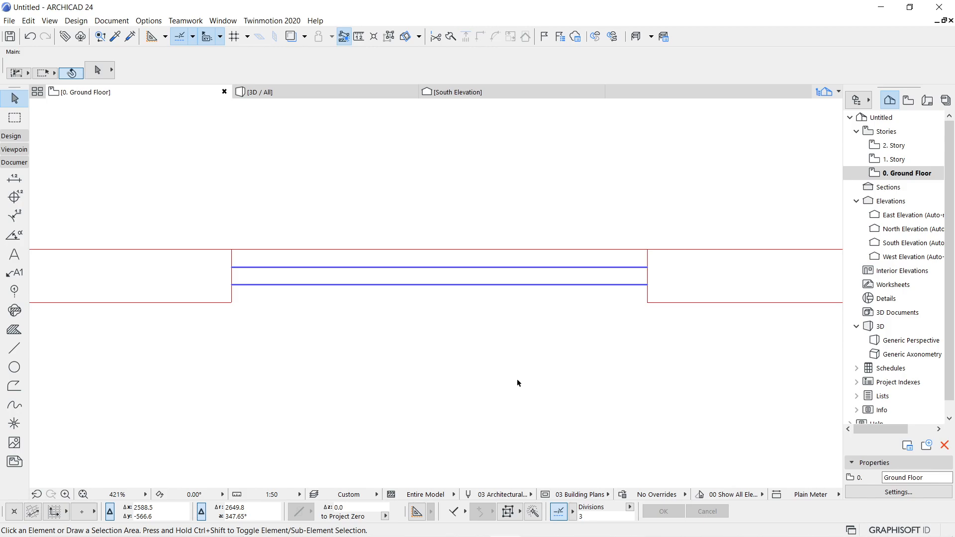
pyautogui.click(607, 250)
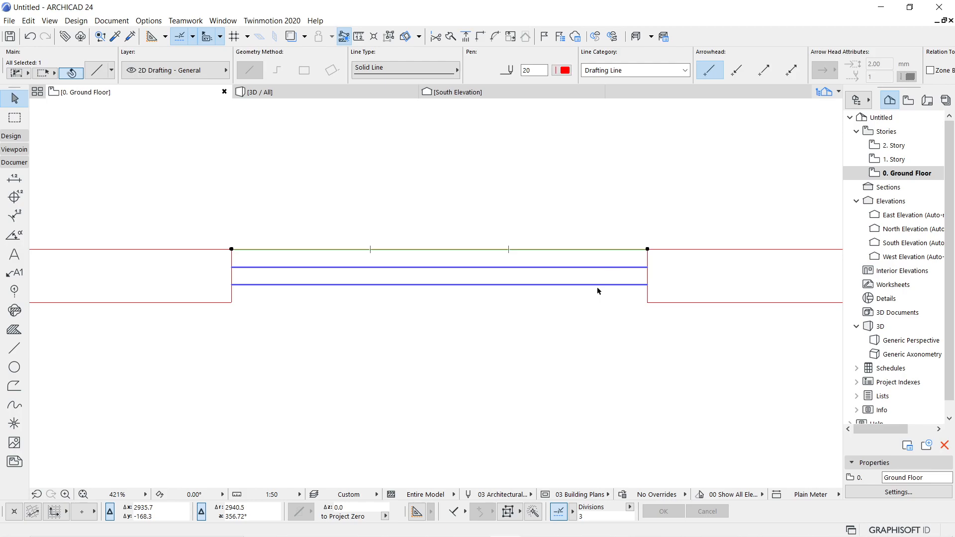
pyautogui.hotkey('ctrl', 'd')
pyautogui.click(647, 249)
pyautogui.click(647, 302)
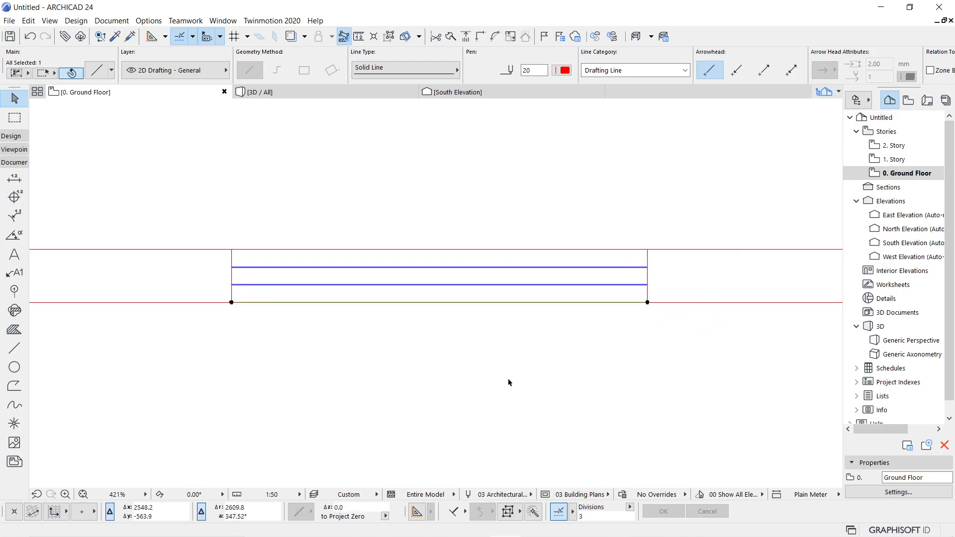
pyautogui.click(508, 378)
# Step: Set the selection shape to rectangular and the selection method to Partial Elements
pyautogui.scroll(-8, 441, 404)
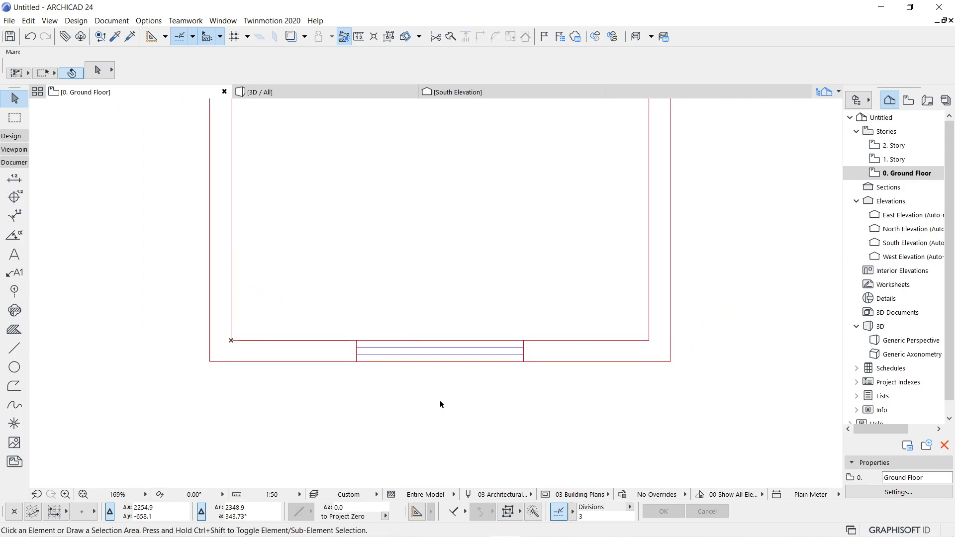
pyautogui.scroll(-1, 459, 327)
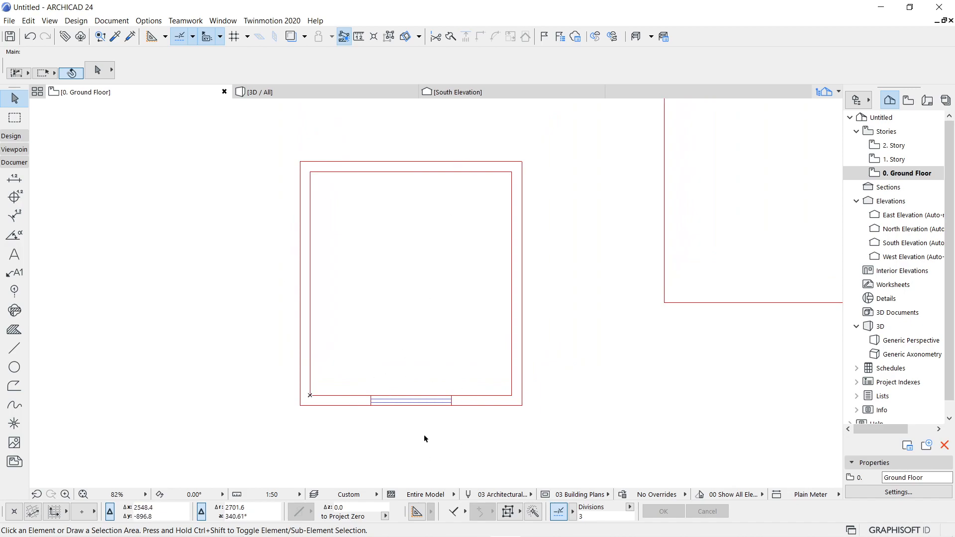
pyautogui.scroll(2, 425, 438)
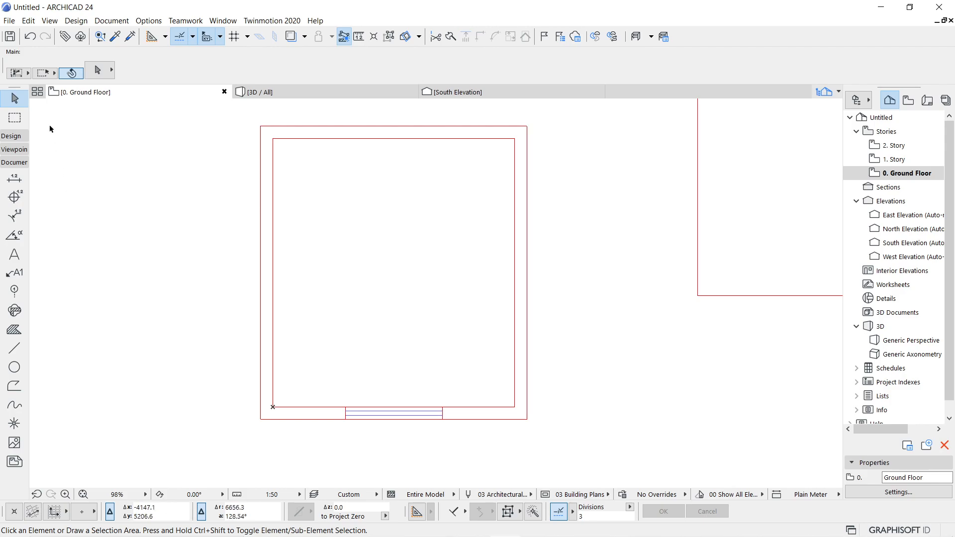
pyautogui.click(53, 74)
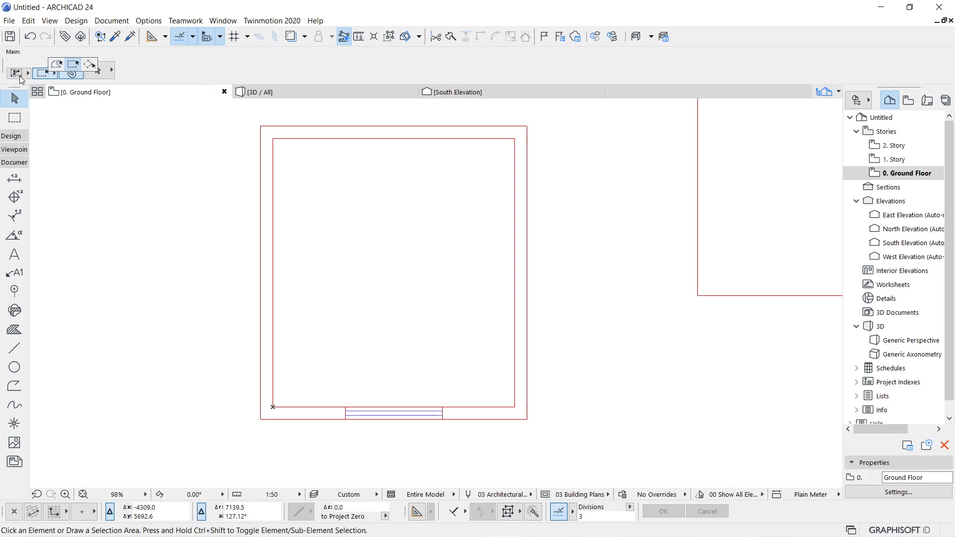
pyautogui.click(72, 62)
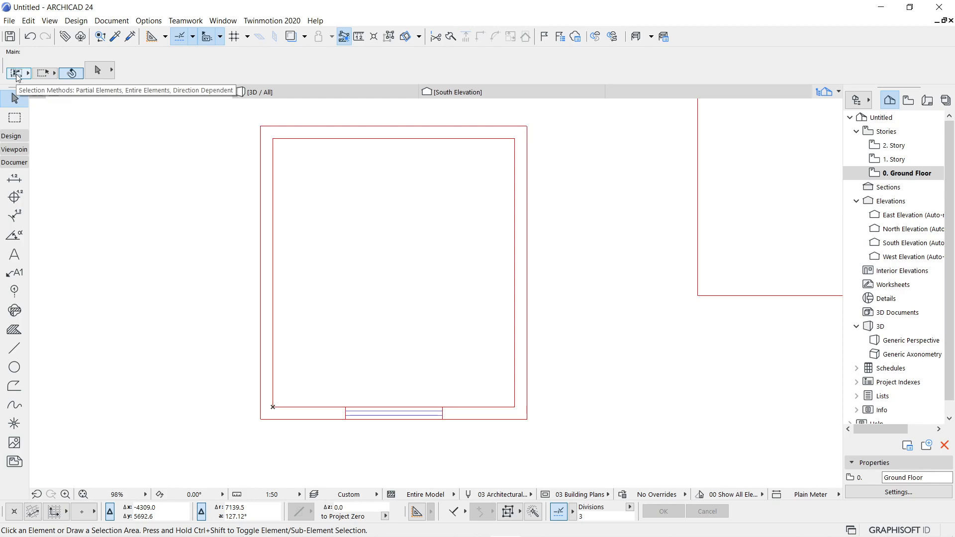
pyautogui.click(17, 75)
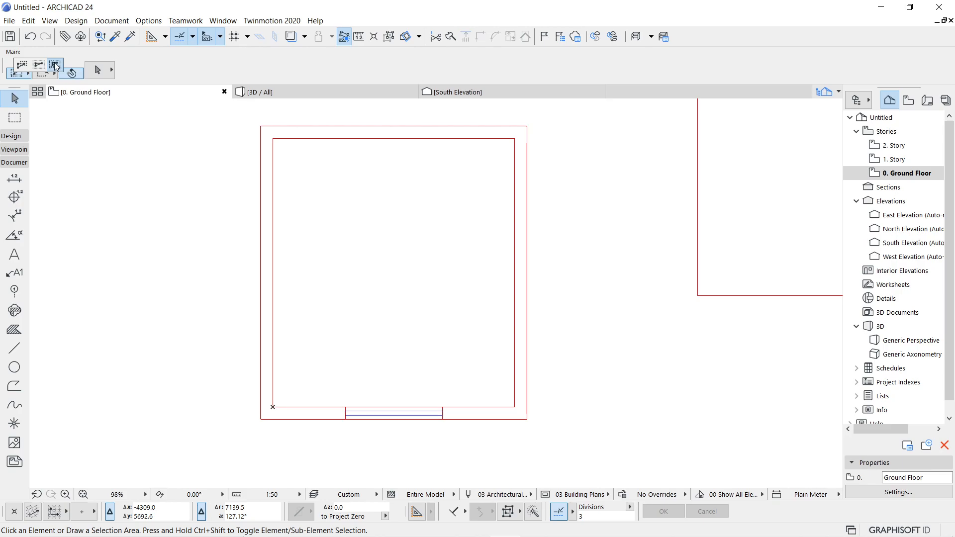
pyautogui.click(21, 64)
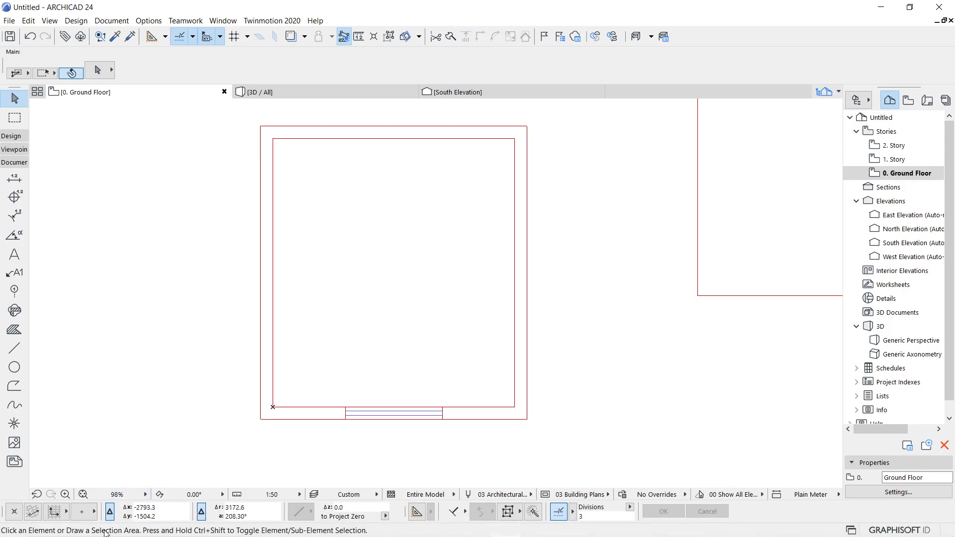
# Step: Select the whole room outline with an enclosing rectangle, leaving the window's four horizontal lines out of the selection
pyautogui.click(244, 115)
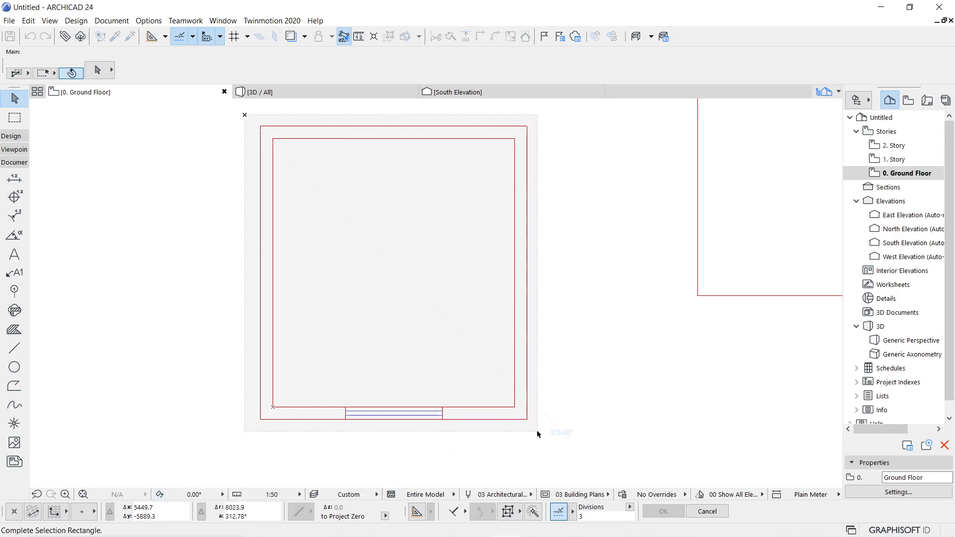
pyautogui.click(538, 433)
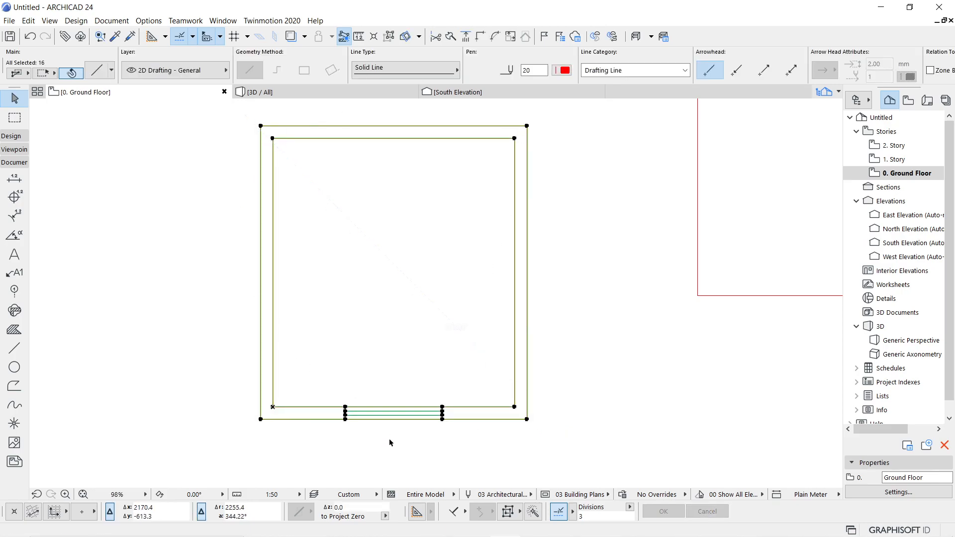
pyautogui.scroll(4, 389, 438)
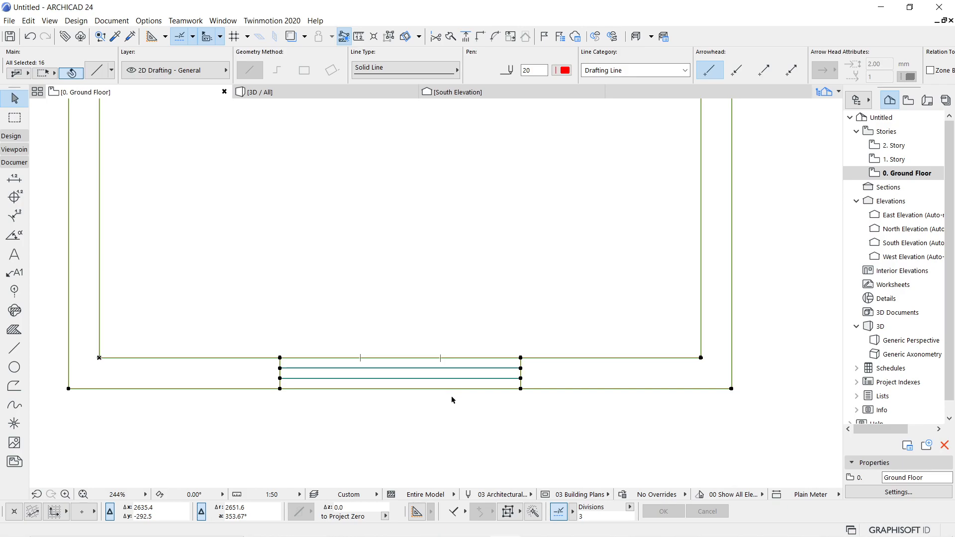
pyautogui.scroll(-3, 355, 418)
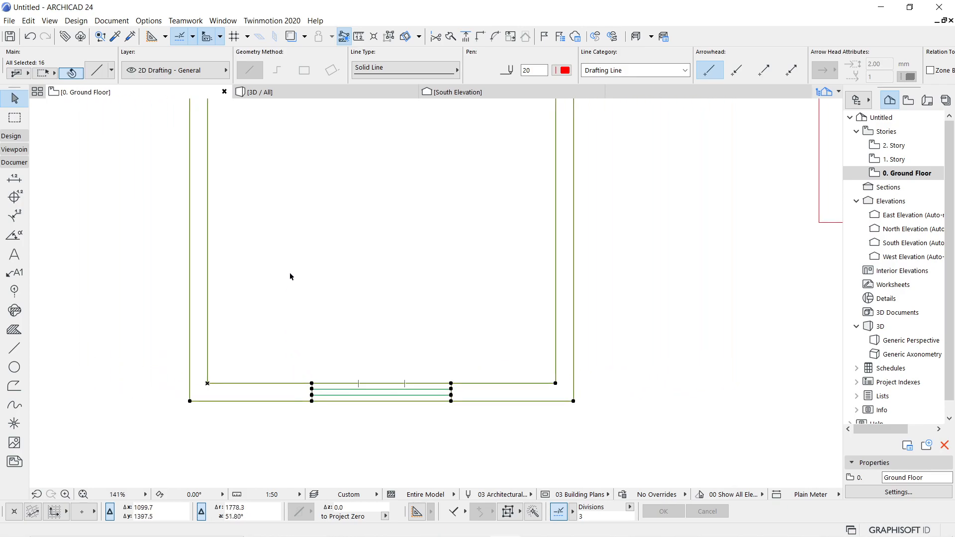
pyautogui.scroll(-2, 322, 222)
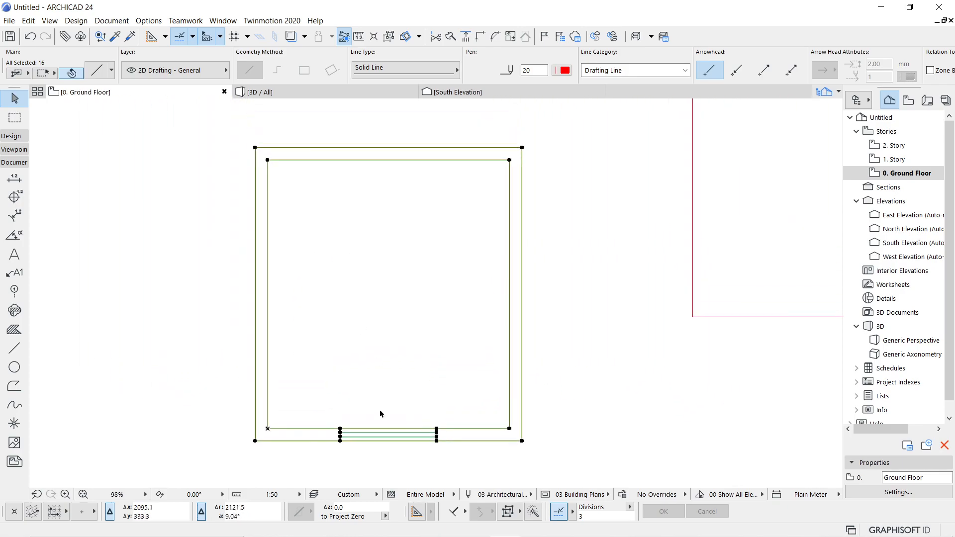
pyautogui.scroll(7, 406, 466)
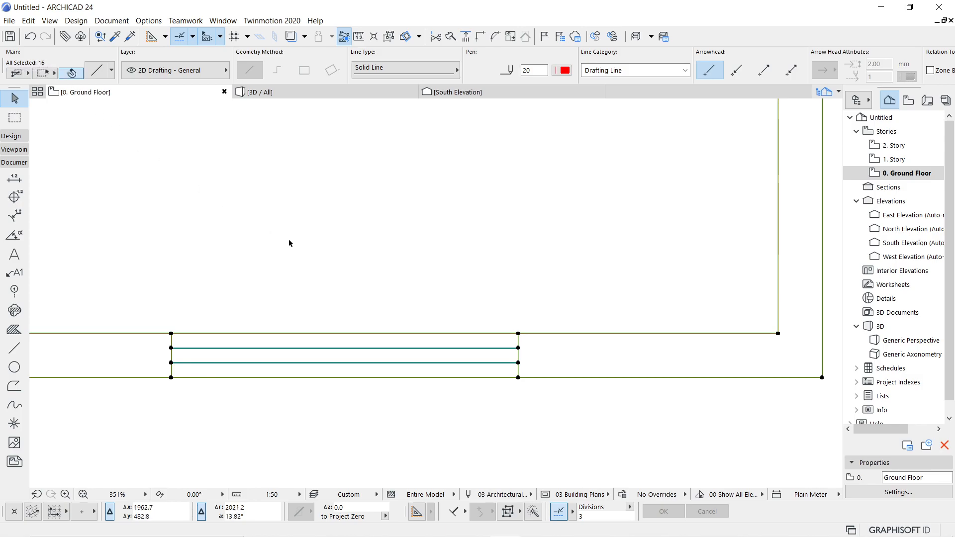
pyautogui.click(423, 289)
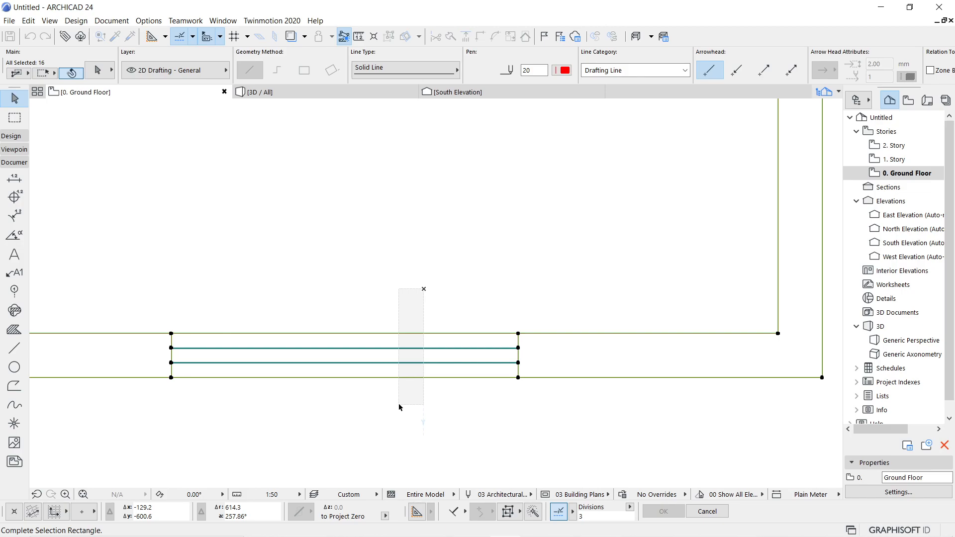
pyautogui.click(399, 406)
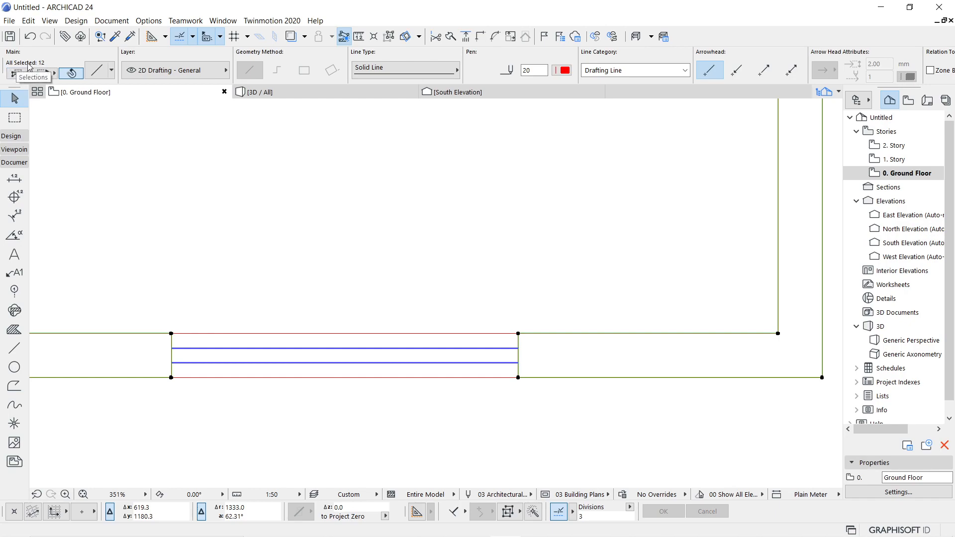
# Step: Assign pen 21, the black 0.35 mm General - Cut Structural pen, to the selected wall and window side lines
pyautogui.scroll(-4, 284, 219)
pyautogui.scroll(-1, 285, 221)
pyautogui.scroll(-4, 416, 415)
pyautogui.moveTo(319, 217)
pyautogui.mouseDown(button='middle')
pyautogui.moveTo(416, 415)
pyautogui.moveTo(403, 402)
pyautogui.mouseUp(button='middle')
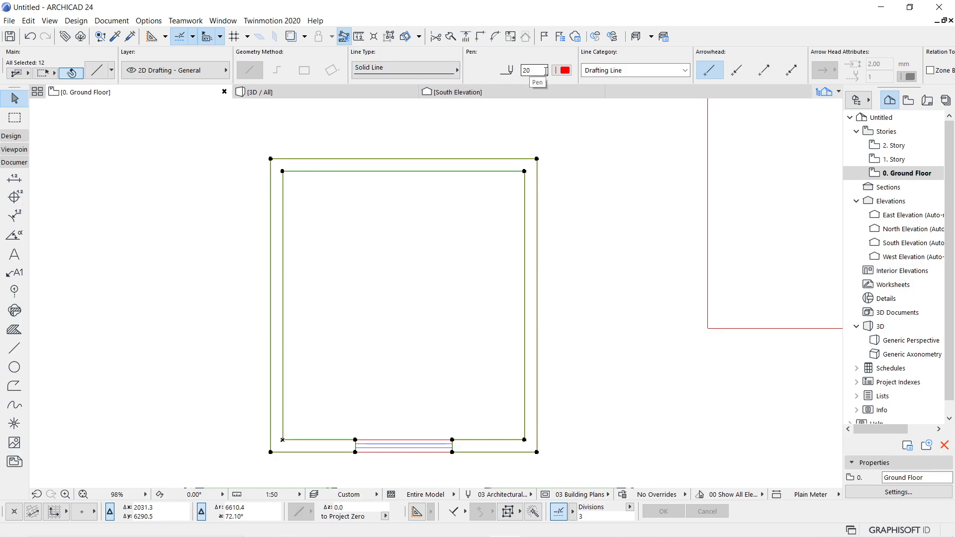
pyautogui.click(565, 71)
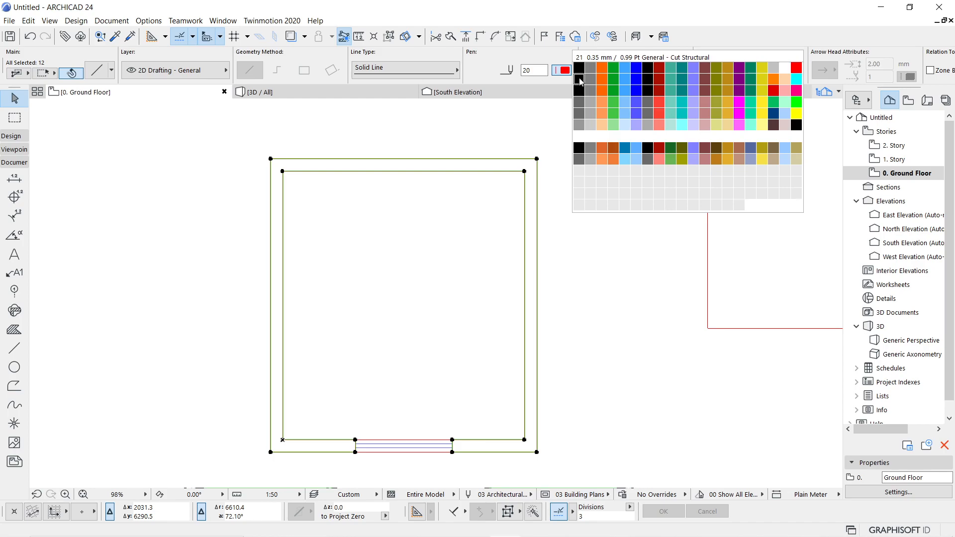
pyautogui.click(579, 78)
pyautogui.moveTo(532, 96)
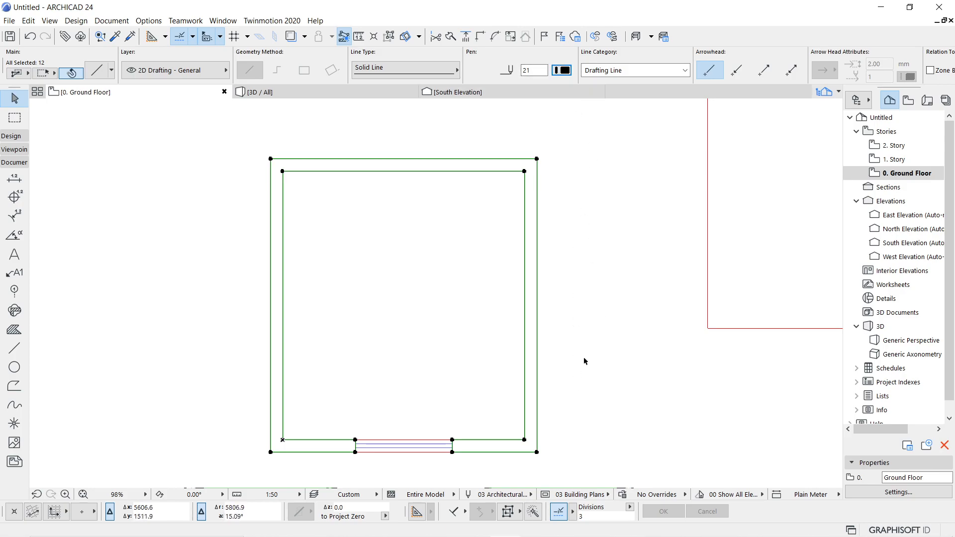
pyautogui.click(577, 375)
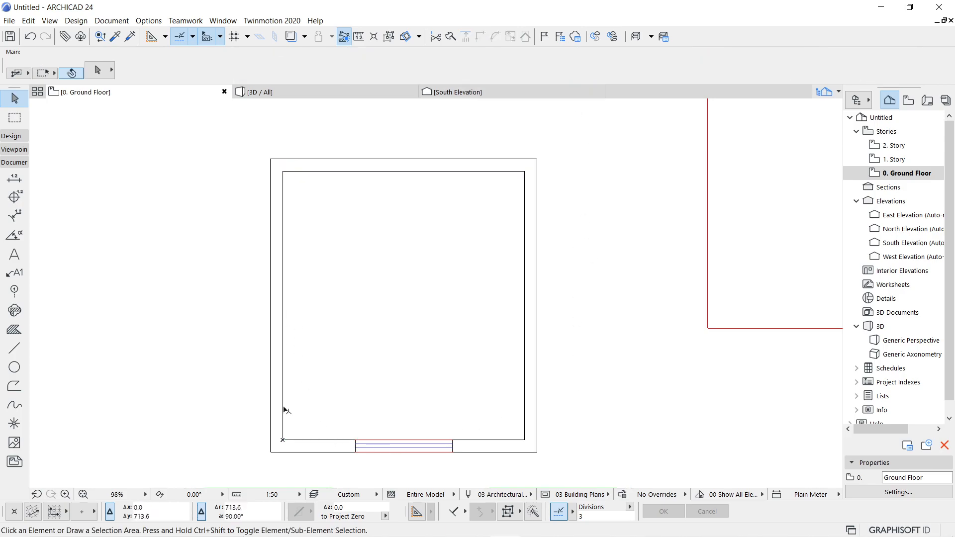
# Step: Examine the line weights of the walls and the window up close and across the whole room plan
pyautogui.scroll(5, 348, 473)
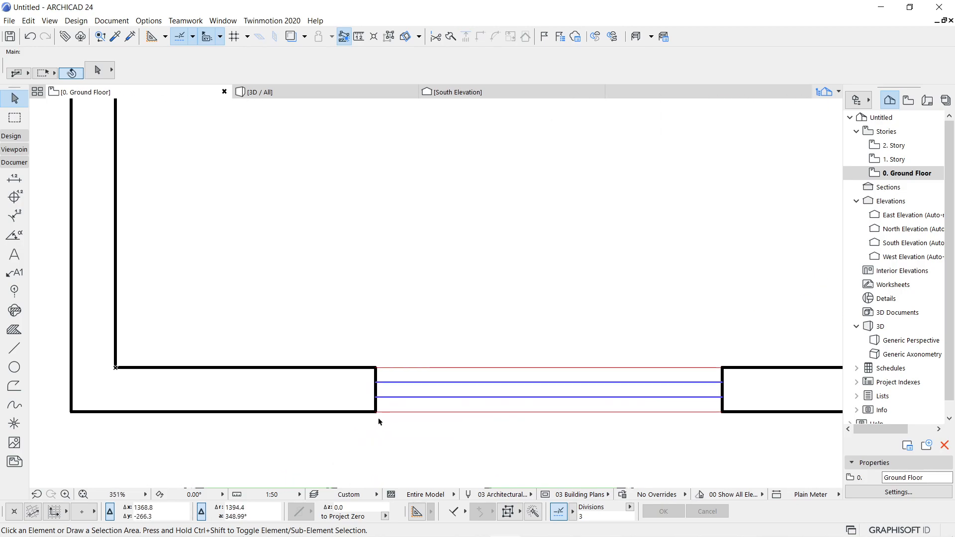
pyautogui.scroll(1, 378, 419)
pyautogui.moveTo(412, 426); pyautogui.dragTo(439, 320, button='middle')
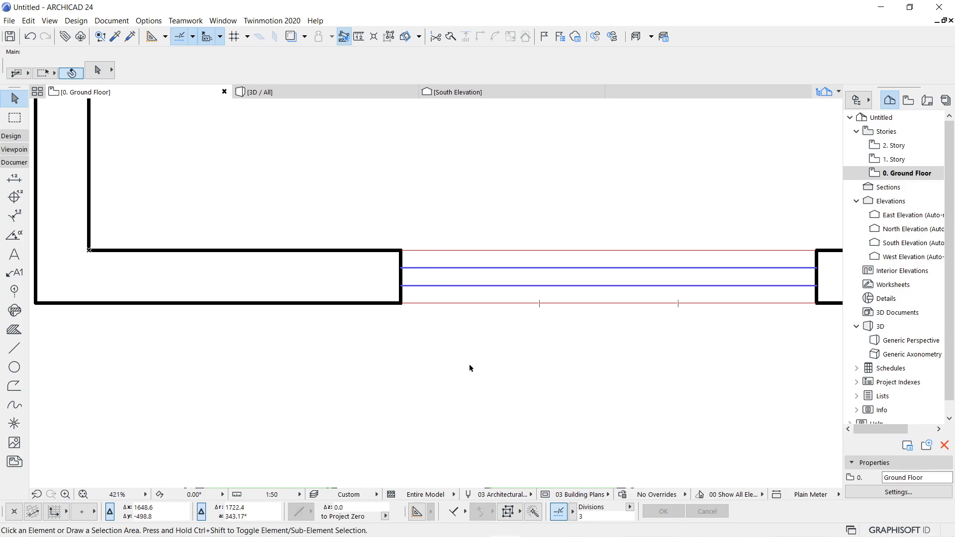
pyautogui.scroll(-3, 429, 369)
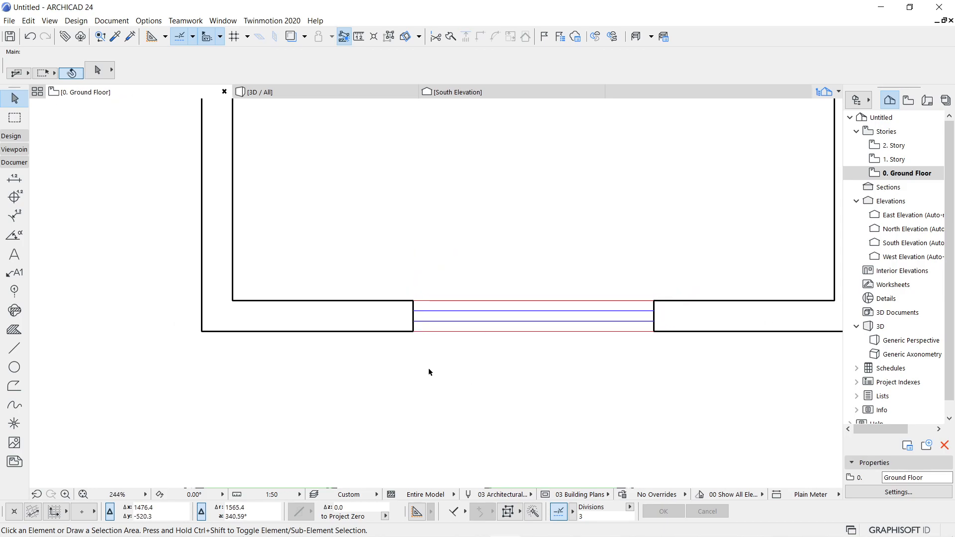
pyautogui.scroll(-3, 435, 253)
pyautogui.moveTo(455, 216); pyautogui.dragTo(385, 353, button='middle')
pyautogui.scroll(-2, 385, 353)
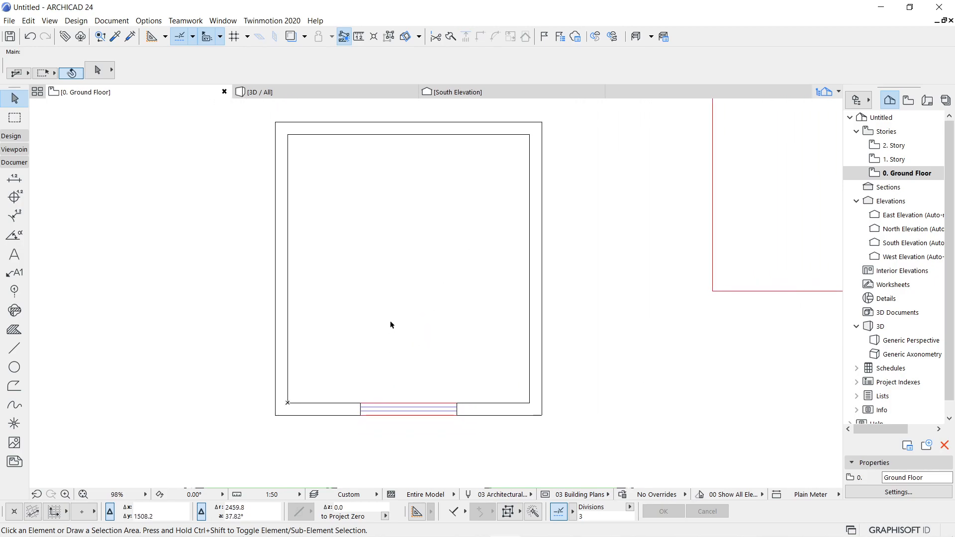